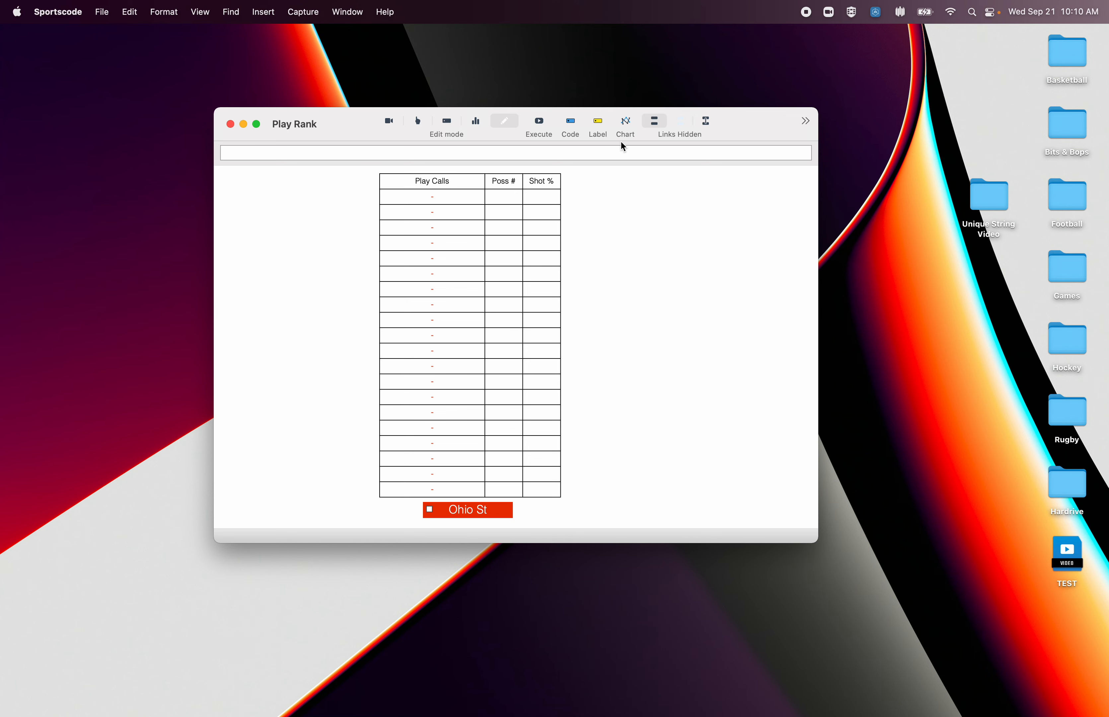
Show the Play Rank window in report mode with a custom source of the Ohio State games against Purdue, Michigan State and Michigan.
{"action": "left_click", "coordinate": [477, 122]}
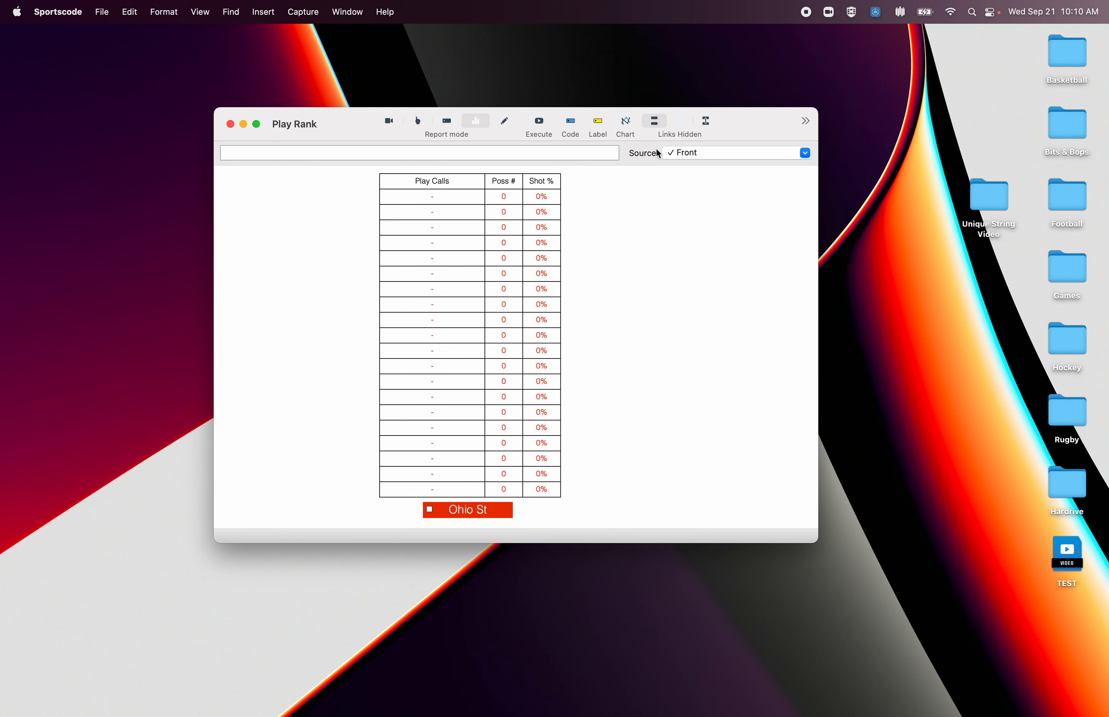
{"action": "left_click", "coordinate": [723, 158]}
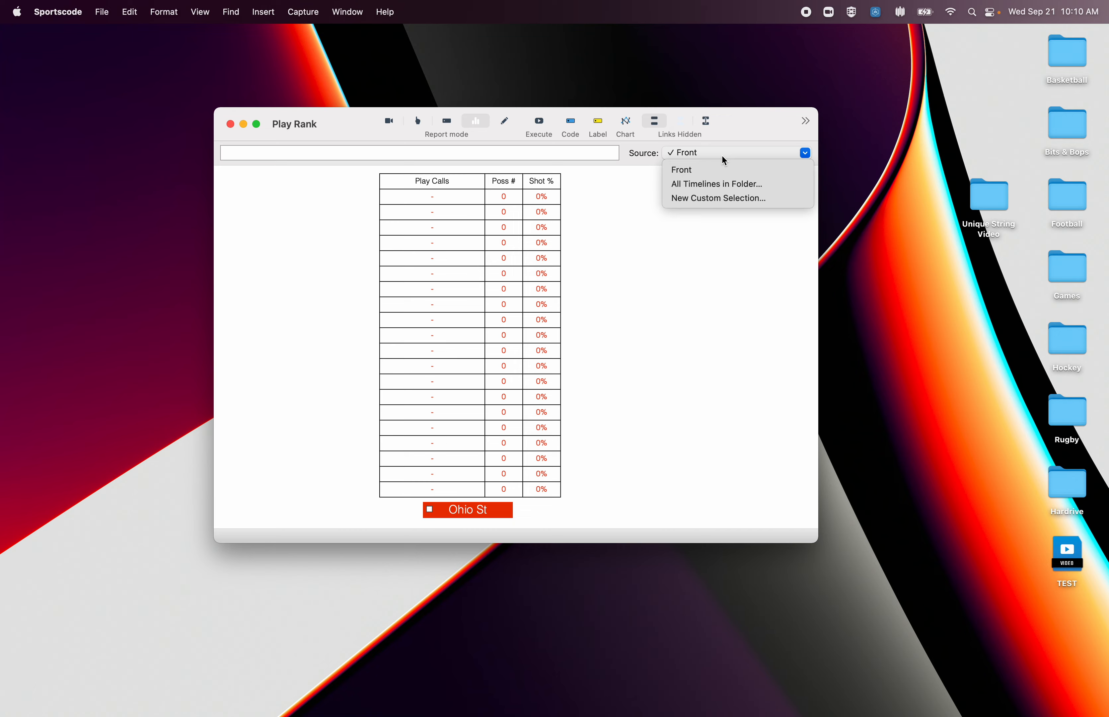
{"action": "left_click", "coordinate": [707, 199]}
{"action": "left_click", "coordinate": [461, 201]}
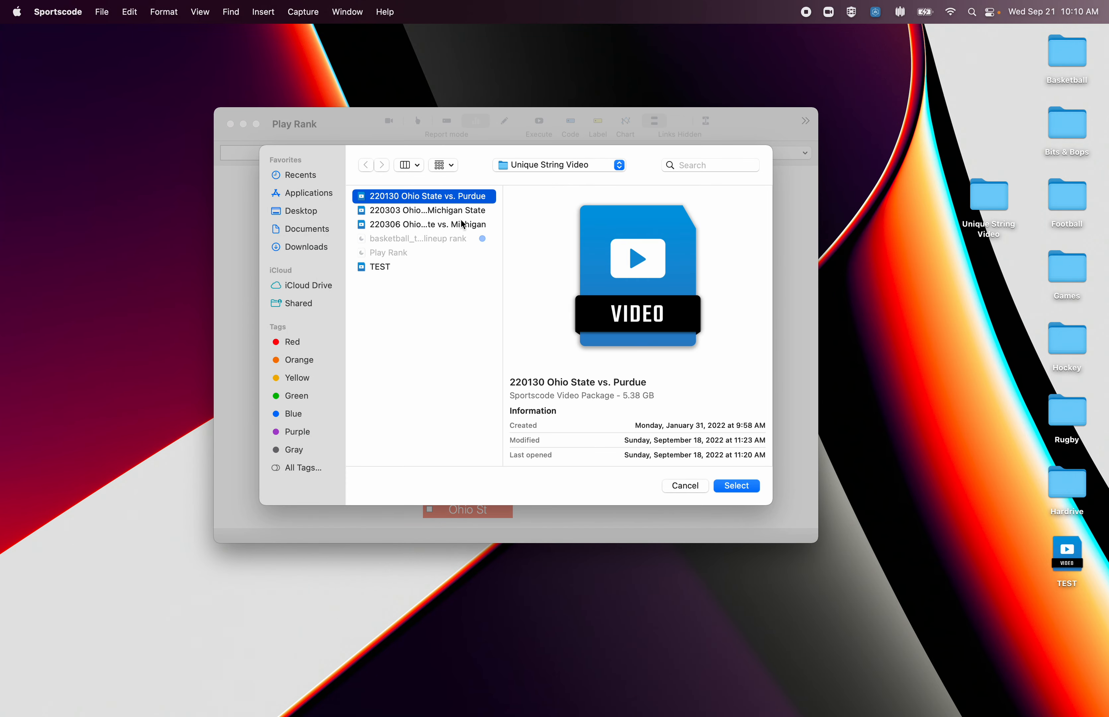
{"action": "left_click", "coordinate": [462, 227], "text": "shift"}
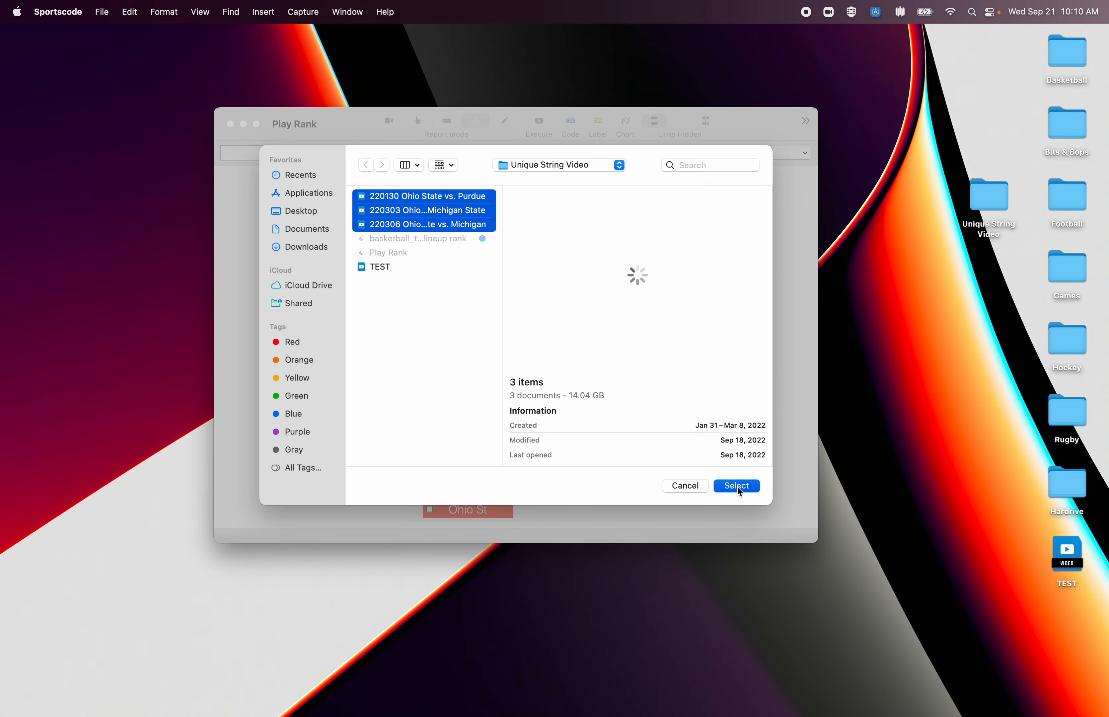
{"action": "left_click", "coordinate": [737, 487]}
{"action": "left_click", "coordinate": [699, 441]}
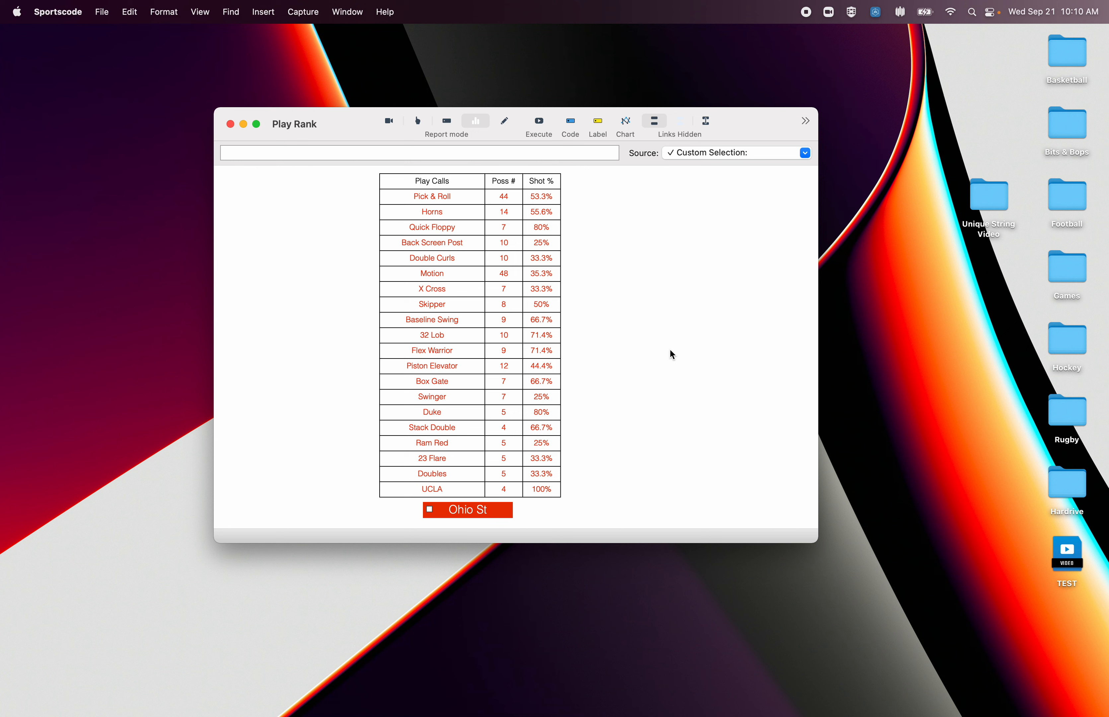
Open the Pick & Roll button's script for editing and examine its $team and $string lines.
{"action": "right_click", "coordinate": [448, 197]}
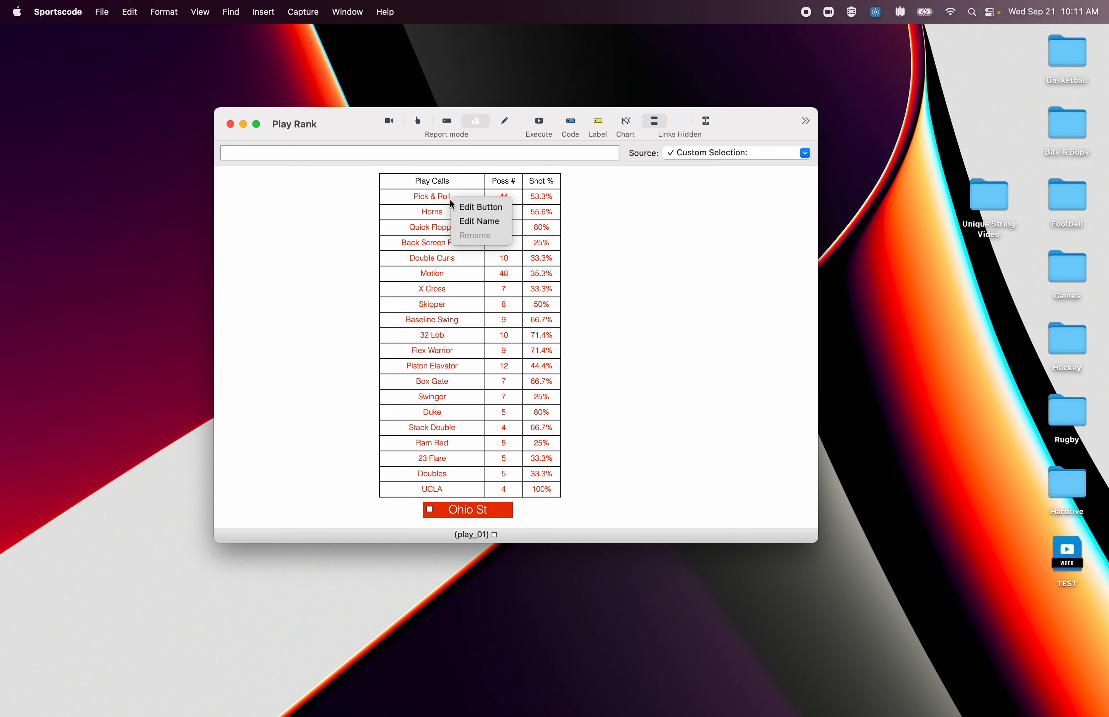
{"action": "left_click", "coordinate": [466, 207]}
{"action": "left_click_drag", "start_coordinate": [702, 186], "coordinate": [577, 198]}
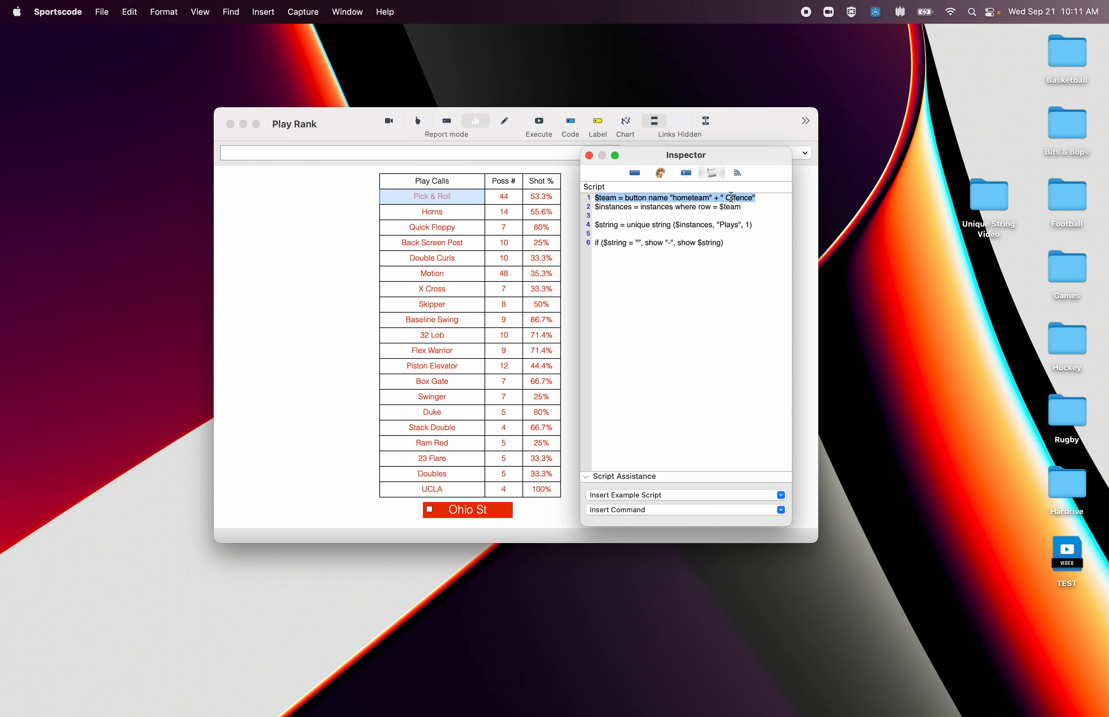
{"action": "left_click", "coordinate": [601, 224]}
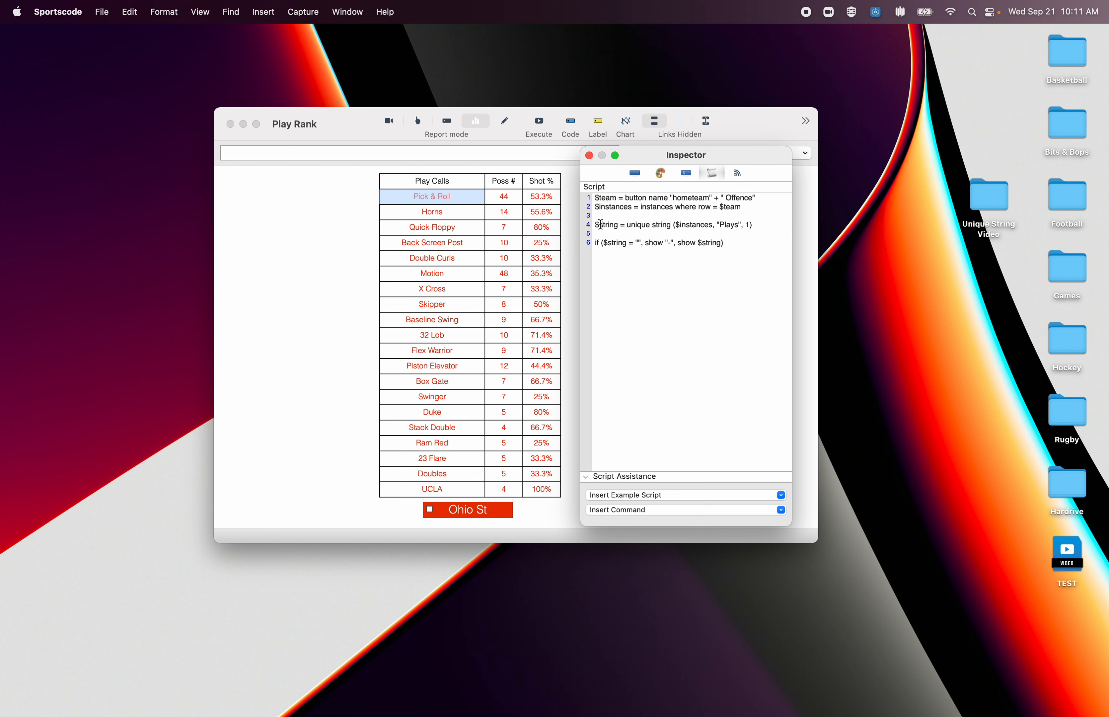
{"action": "left_click_drag", "start_coordinate": [601, 224], "coordinate": [795, 222]}
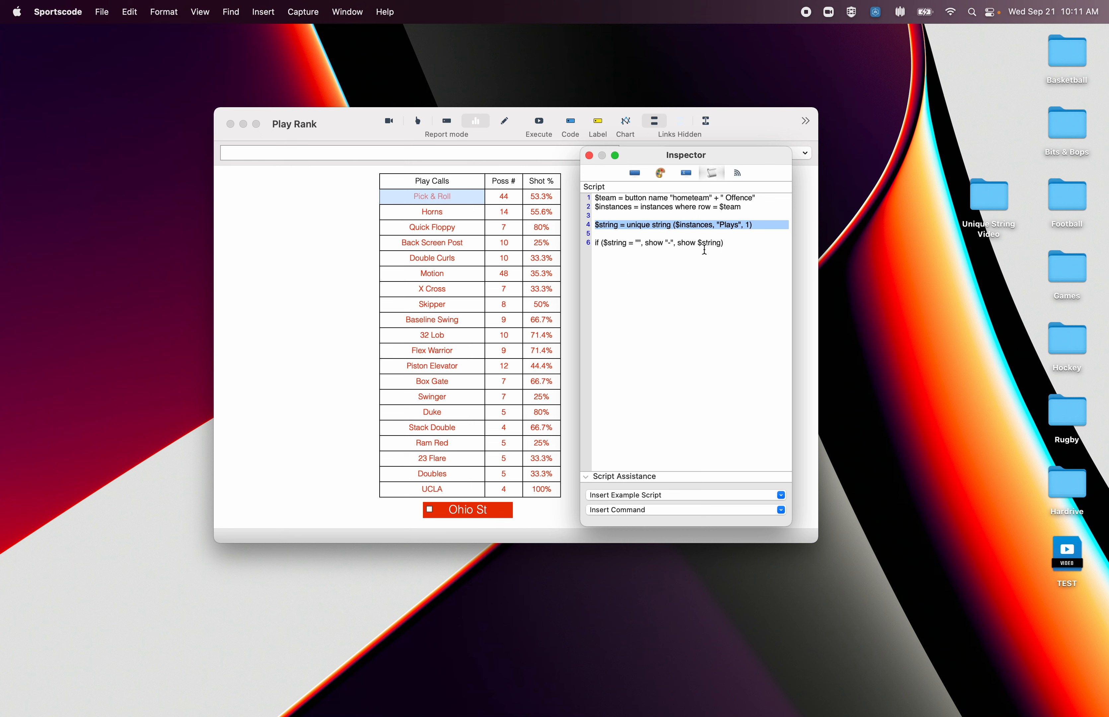
{"action": "left_click", "coordinate": [650, 240]}
Examine the parts of the unique string command in the Pick & Roll script: the $instances variable, the "Plays" group and the index.
{"action": "left_click_drag", "start_coordinate": [595, 224], "coordinate": [618, 228]}
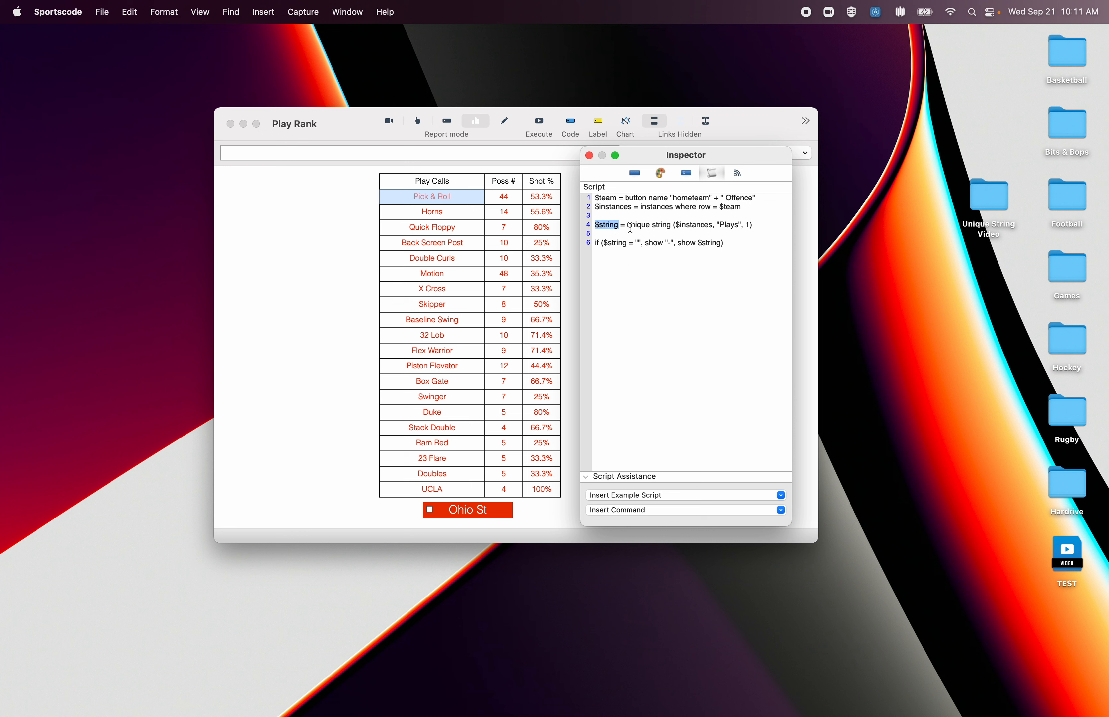
{"action": "left_click_drag", "start_coordinate": [627, 226], "coordinate": [668, 226]}
{"action": "left_click", "coordinate": [685, 226]}
{"action": "triple_click", "coordinate": [748, 207]}
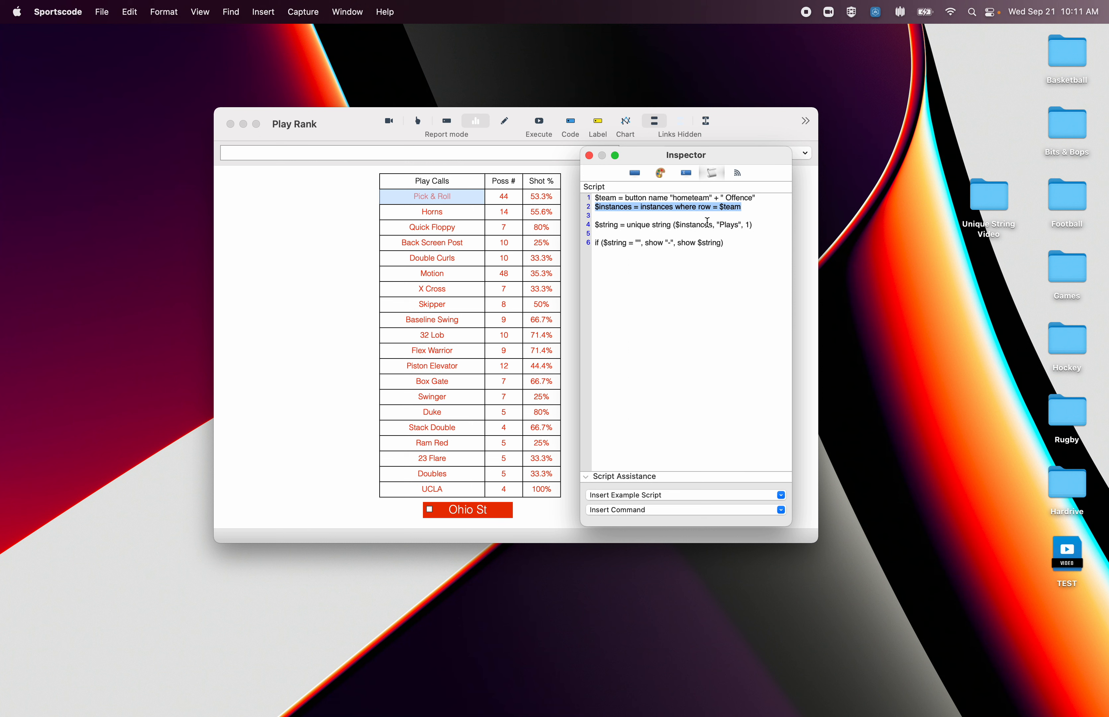
{"action": "left_click_drag", "start_coordinate": [717, 224], "coordinate": [744, 225]}
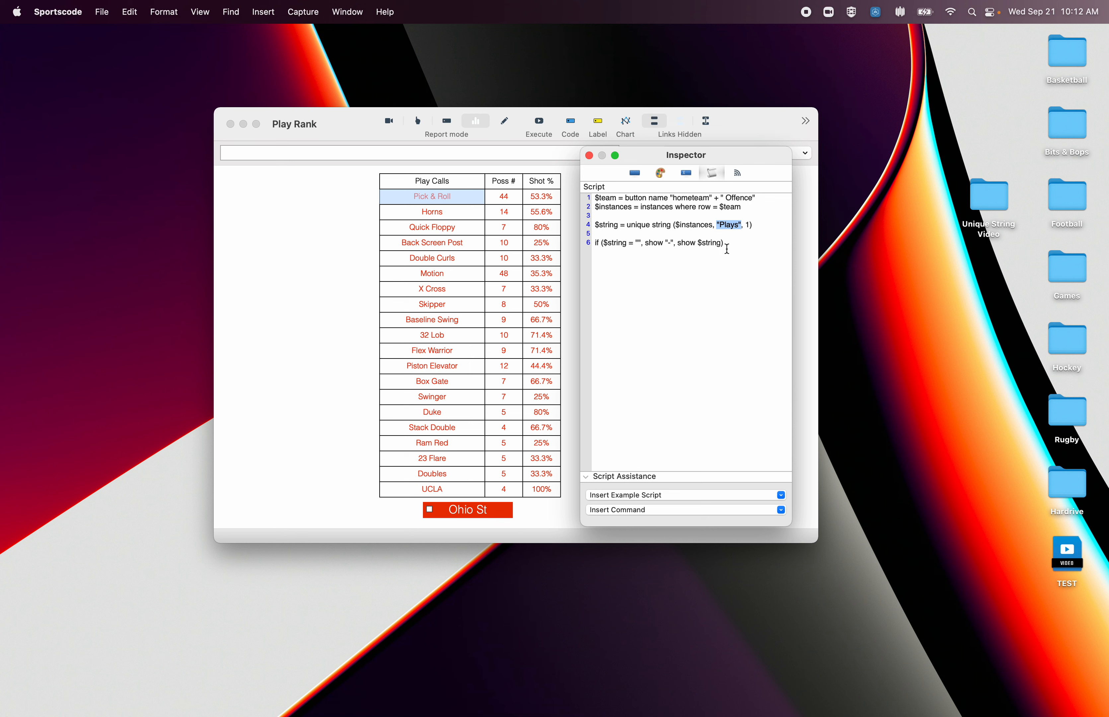
{"action": "left_click", "coordinate": [734, 225]}
{"action": "double_click", "coordinate": [749, 224]}
{"action": "left_click", "coordinate": [732, 224]}
{"action": "left_click", "coordinate": [701, 225]}
{"action": "left_click", "coordinate": [749, 226]}
{"action": "double_click", "coordinate": [644, 226]}
{"action": "double_click", "coordinate": [735, 226]}
{"action": "double_click", "coordinate": [699, 224]}
Switch to edit mode and examine the unique string command and index in the Horns button's script.
{"action": "left_click", "coordinate": [477, 219]}
{"action": "left_click", "coordinate": [504, 120]}
{"action": "left_click", "coordinate": [456, 213]}
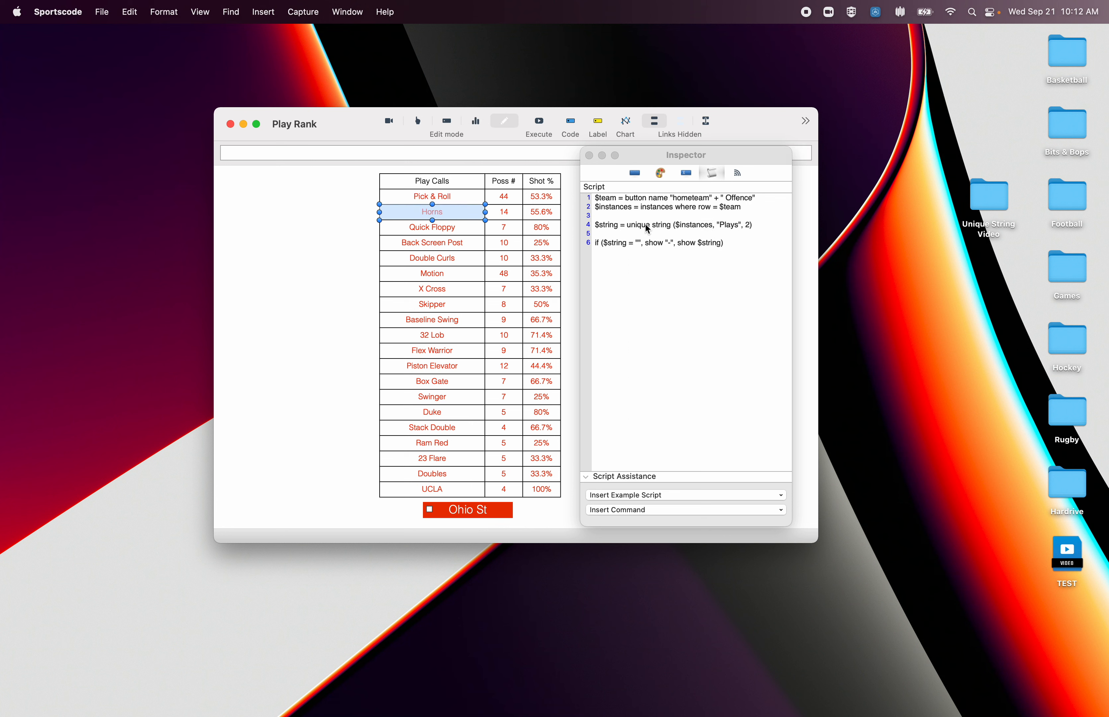
{"action": "double_click", "coordinate": [747, 225]}
{"action": "type", "text": "2"}
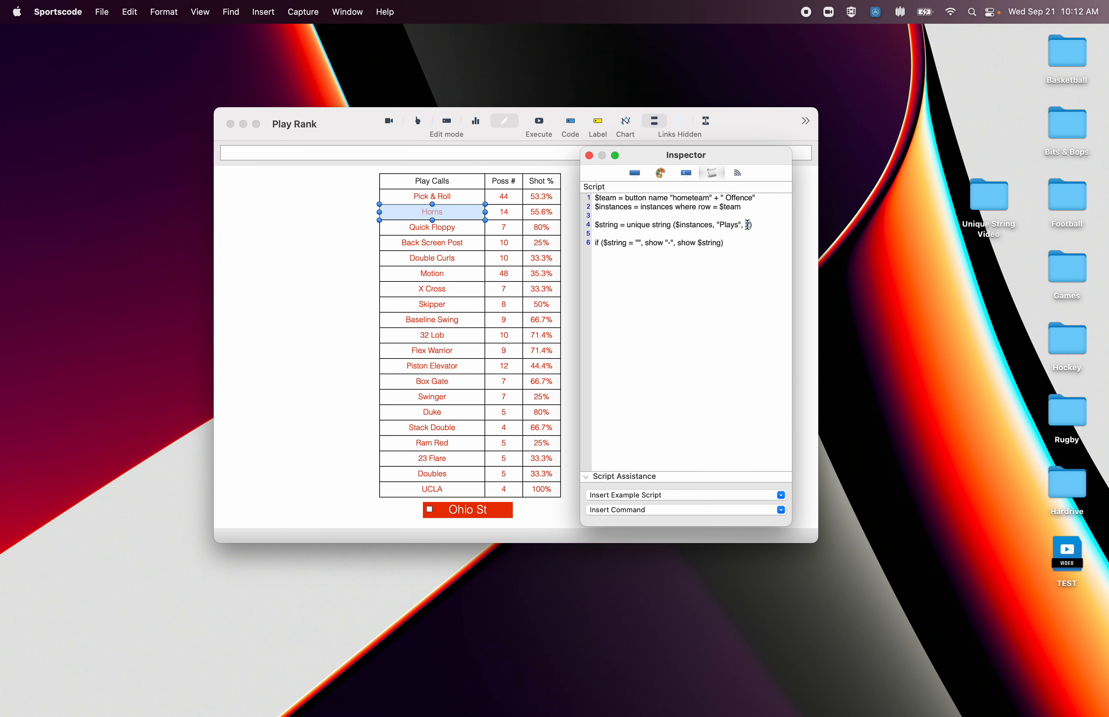
{"action": "double_click", "coordinate": [639, 226]}
{"action": "double_click", "coordinate": [730, 226]}
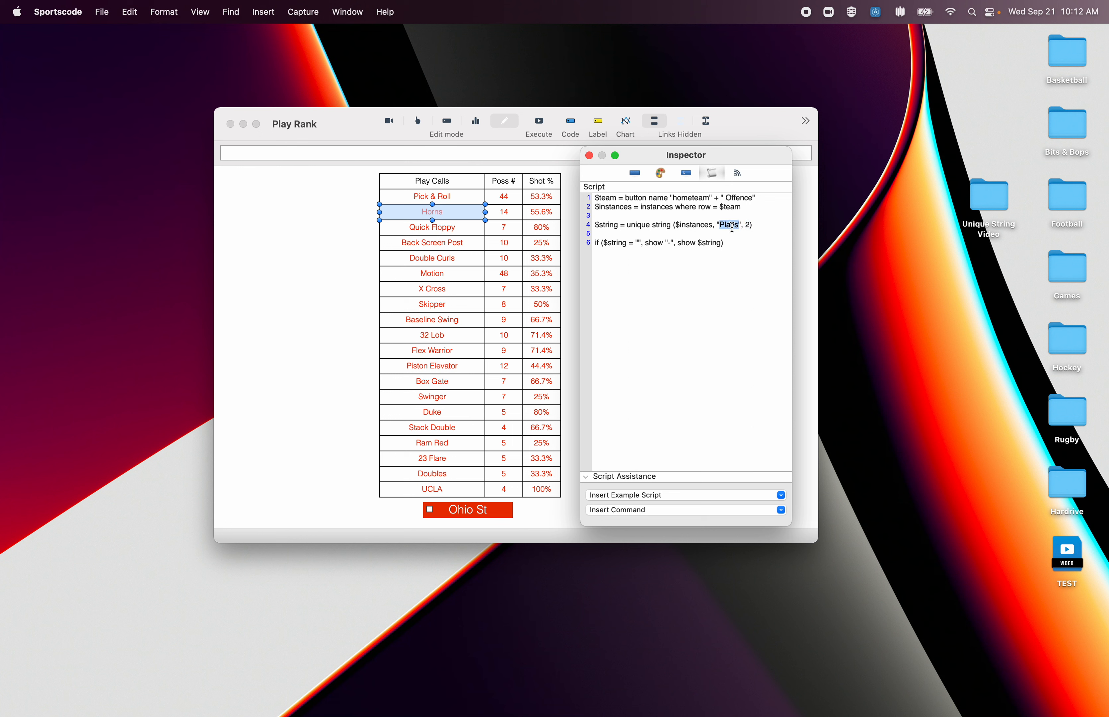
{"action": "double_click", "coordinate": [697, 224]}
Examine the unique string command and its index in the Quick Floppy button's script.
{"action": "left_click", "coordinate": [454, 227]}
{"action": "left_click", "coordinate": [744, 227]}
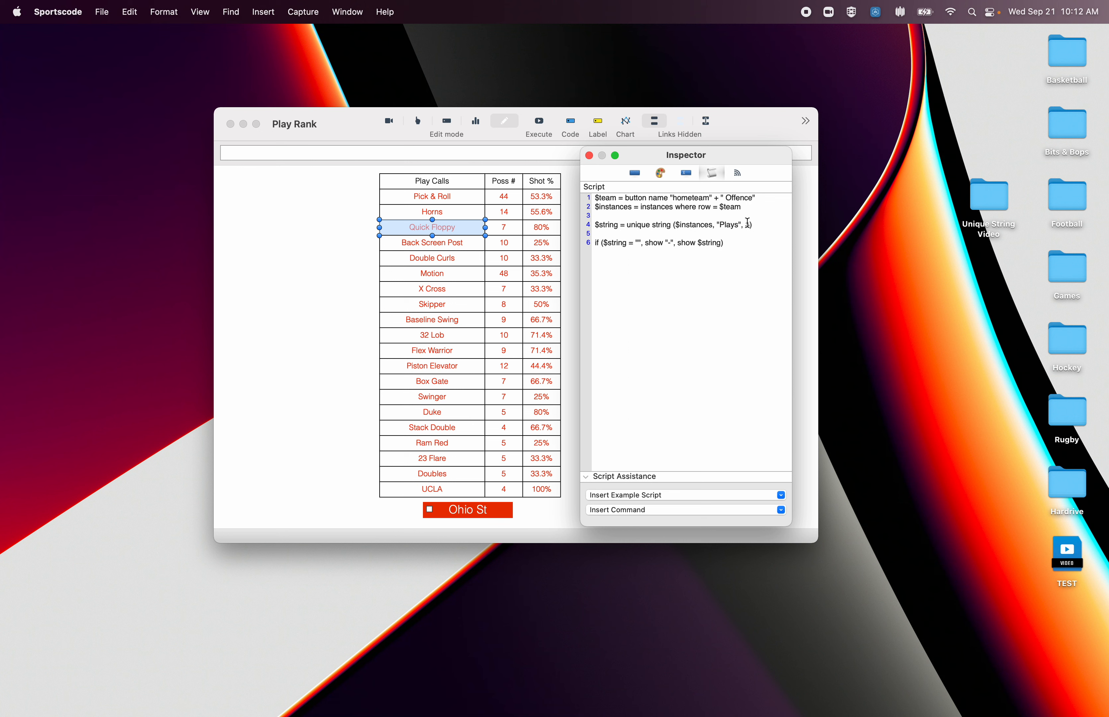
{"action": "double_click", "coordinate": [639, 225]}
{"action": "double_click", "coordinate": [730, 225]}
{"action": "double_click", "coordinate": [691, 225]}
Check the unique string index in the scripts of each play call button from Back Screen Post down to Stack Double.
{"action": "left_click", "coordinate": [468, 243]}
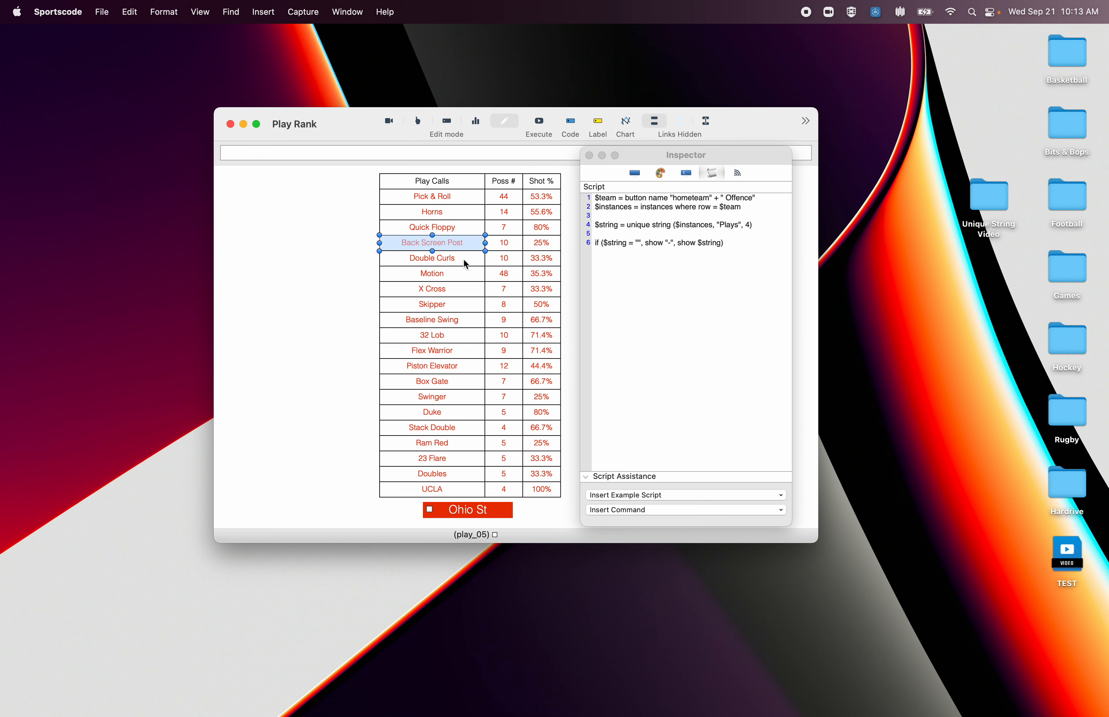
{"action": "left_click", "coordinate": [463, 258]}
{"action": "left_click", "coordinate": [459, 276]}
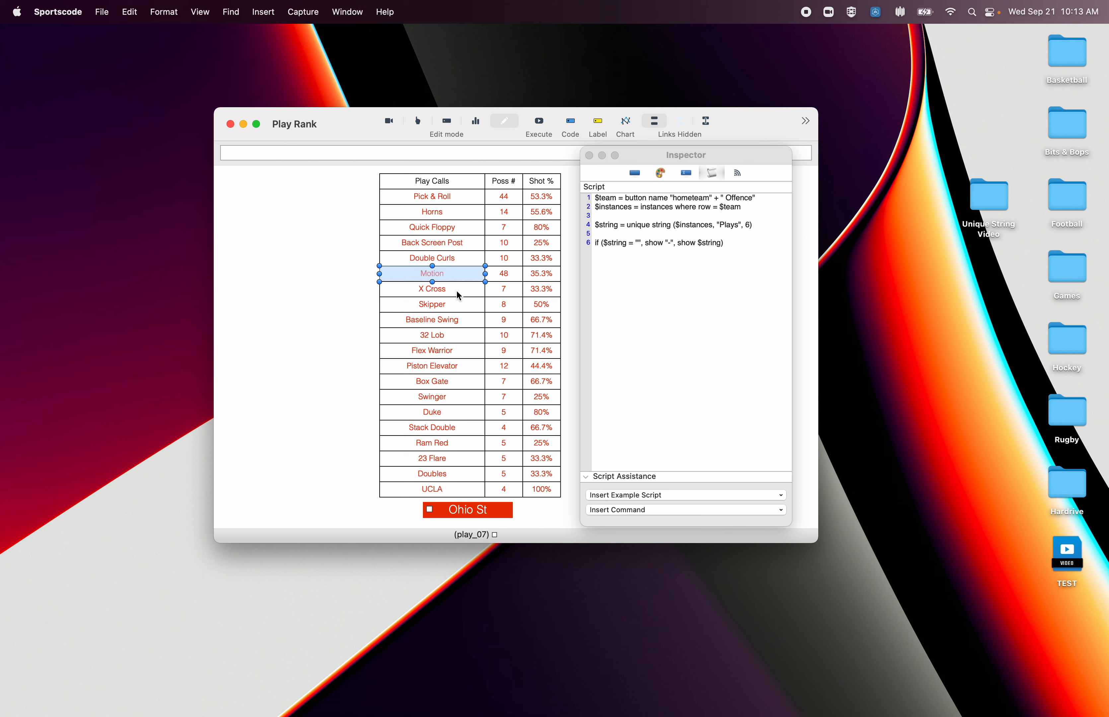
{"action": "left_click", "coordinate": [457, 290]}
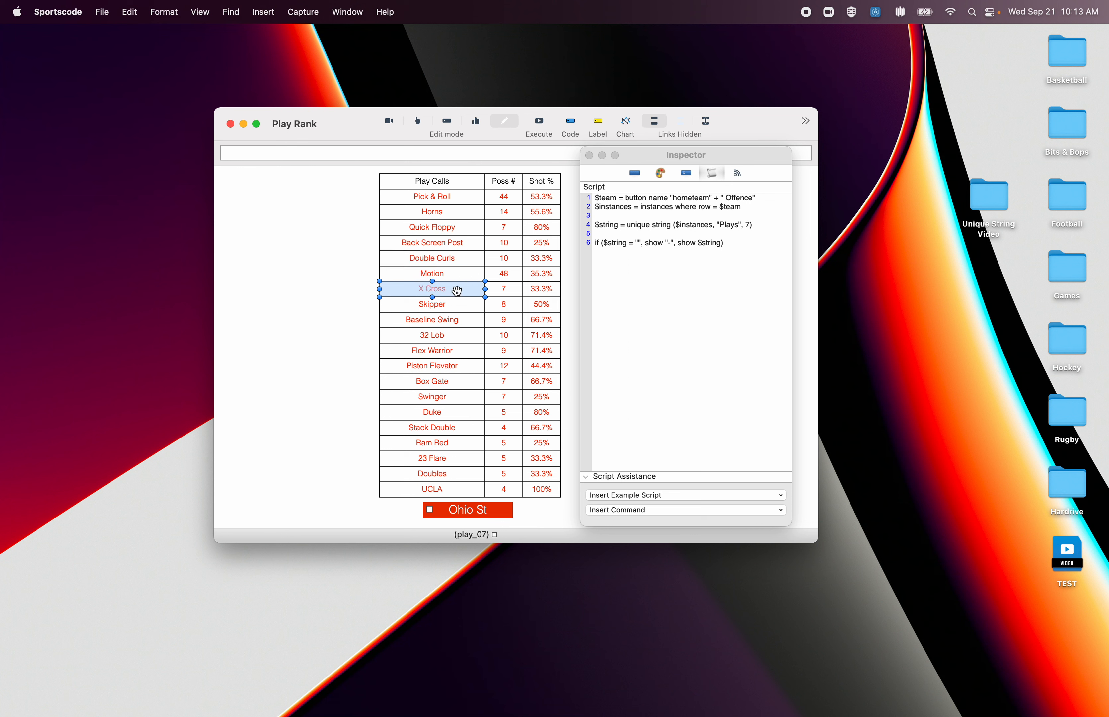
{"action": "left_click", "coordinate": [458, 309]}
{"action": "left_click", "coordinate": [447, 322]}
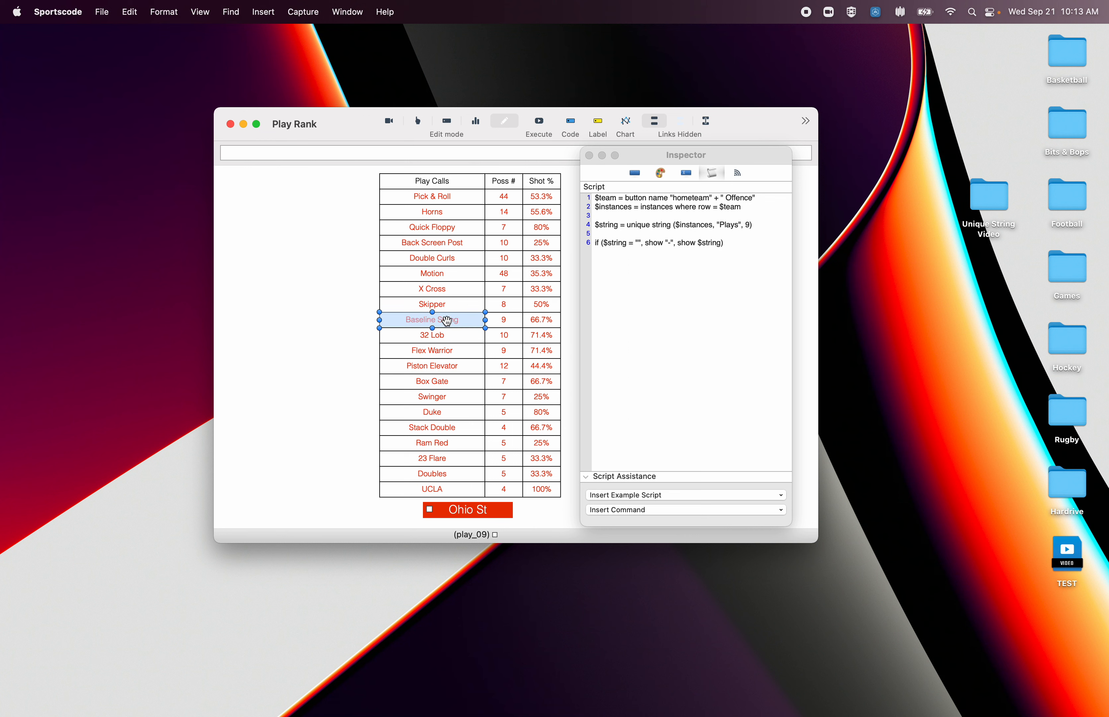
{"action": "left_click", "coordinate": [449, 335]}
{"action": "left_click", "coordinate": [445, 351]}
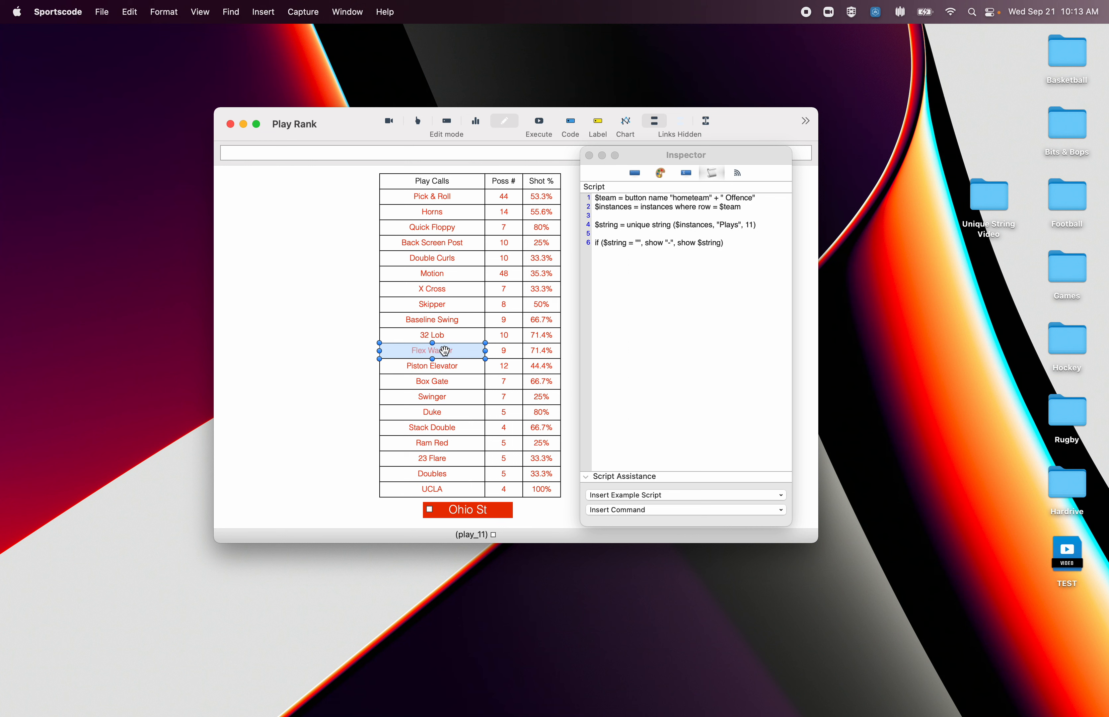
{"action": "left_click", "coordinate": [446, 372]}
{"action": "left_click", "coordinate": [442, 385]}
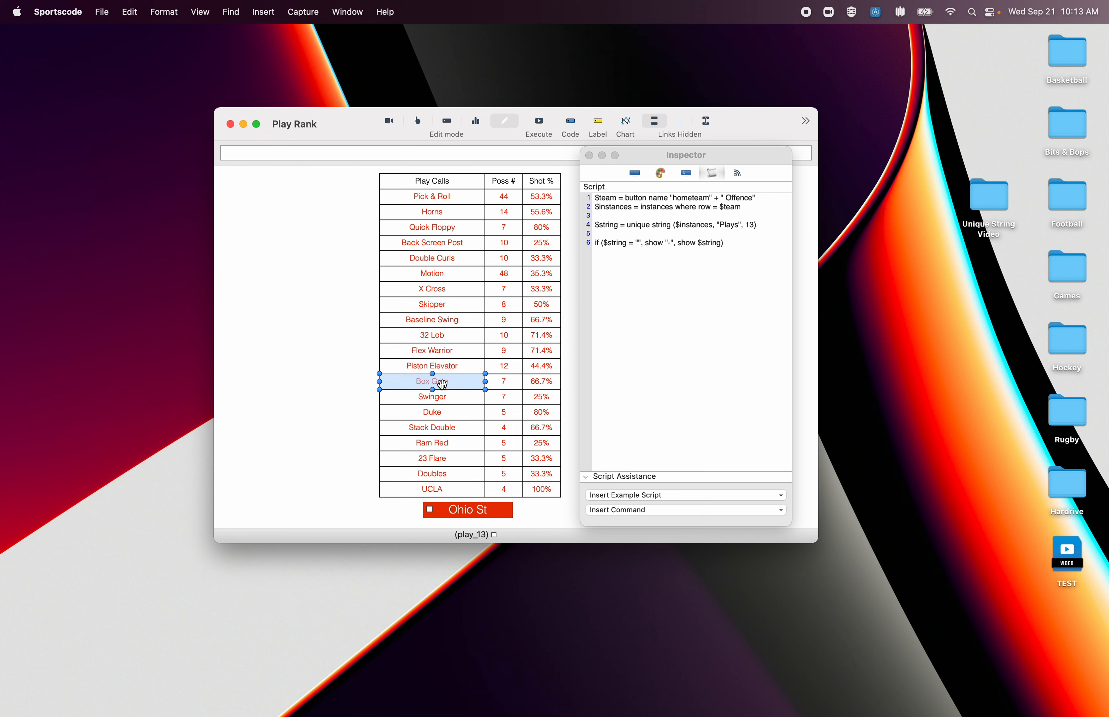
{"action": "left_click", "coordinate": [442, 398]}
{"action": "left_click", "coordinate": [441, 410]}
{"action": "left_click", "coordinate": [444, 428]}
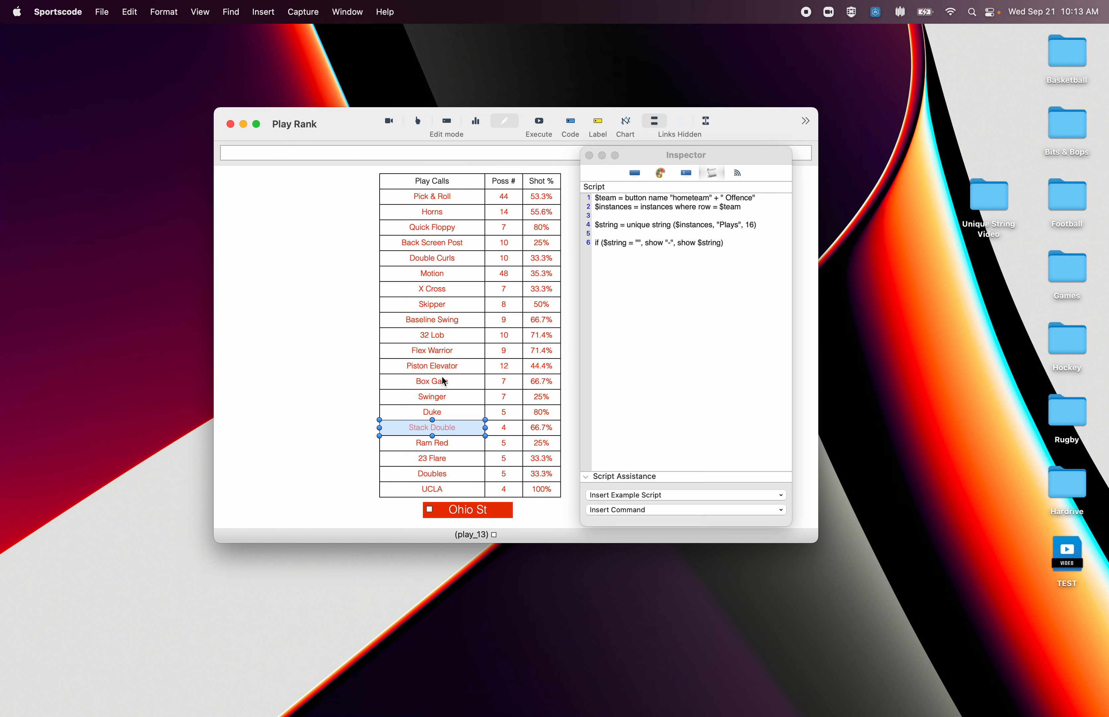
Check the button IDs of the Pick & Roll, Horns and Quick Floppy buttons.
{"action": "left_click", "coordinate": [446, 197]}
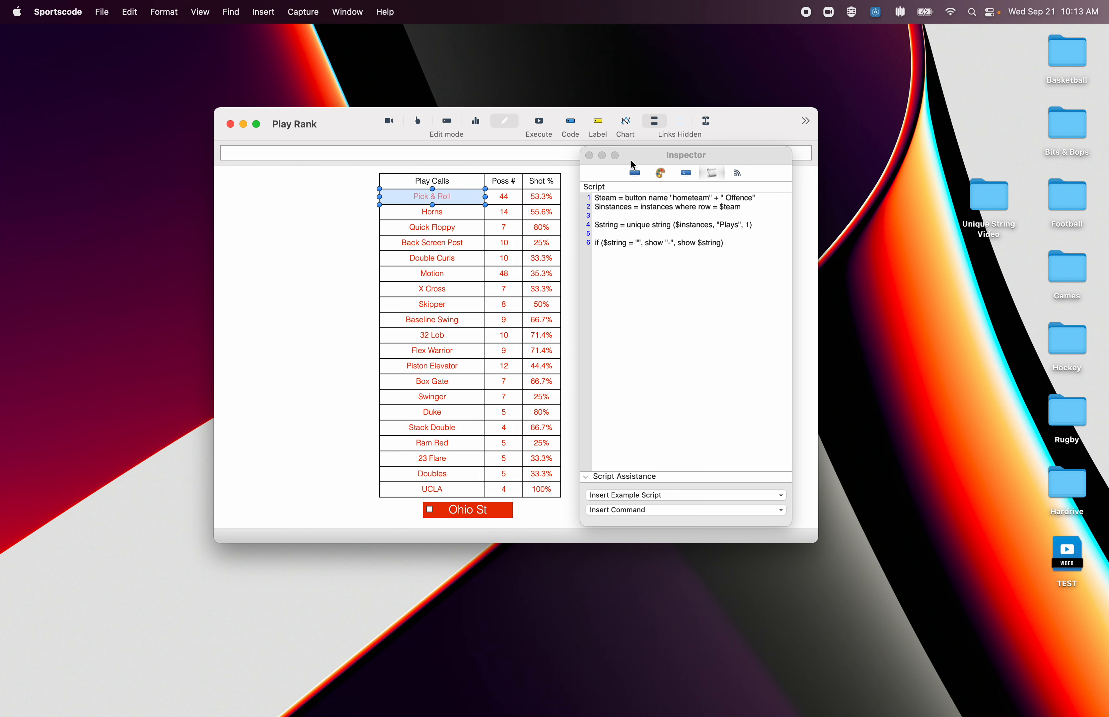
{"action": "left_click", "coordinate": [634, 172]}
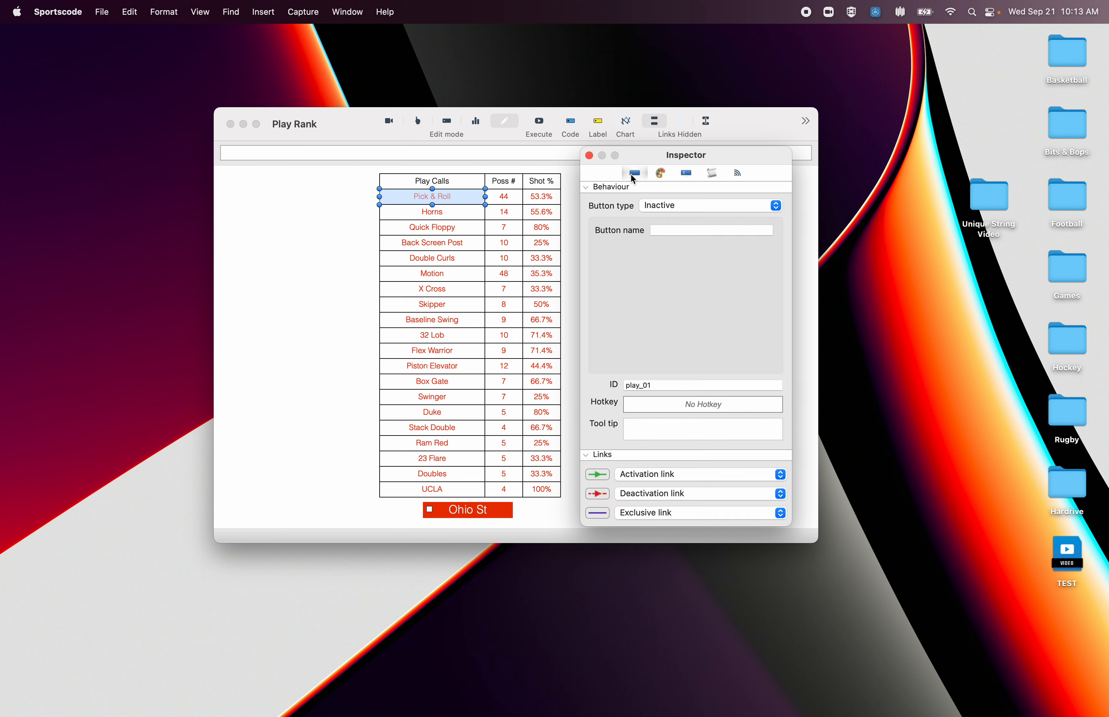
{"action": "left_click", "coordinate": [461, 212]}
{"action": "left_click", "coordinate": [461, 228]}
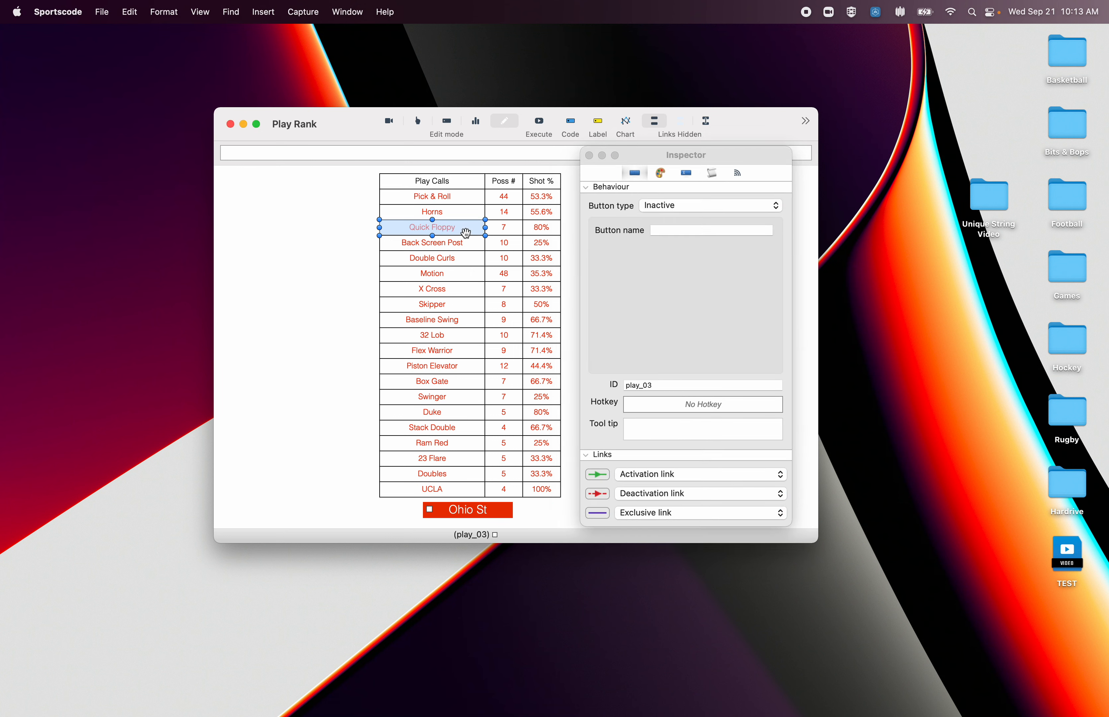
Examine the script of the Poss # button in the Pick & Roll row, especially the line defining $play.
{"action": "left_click", "coordinate": [505, 197]}
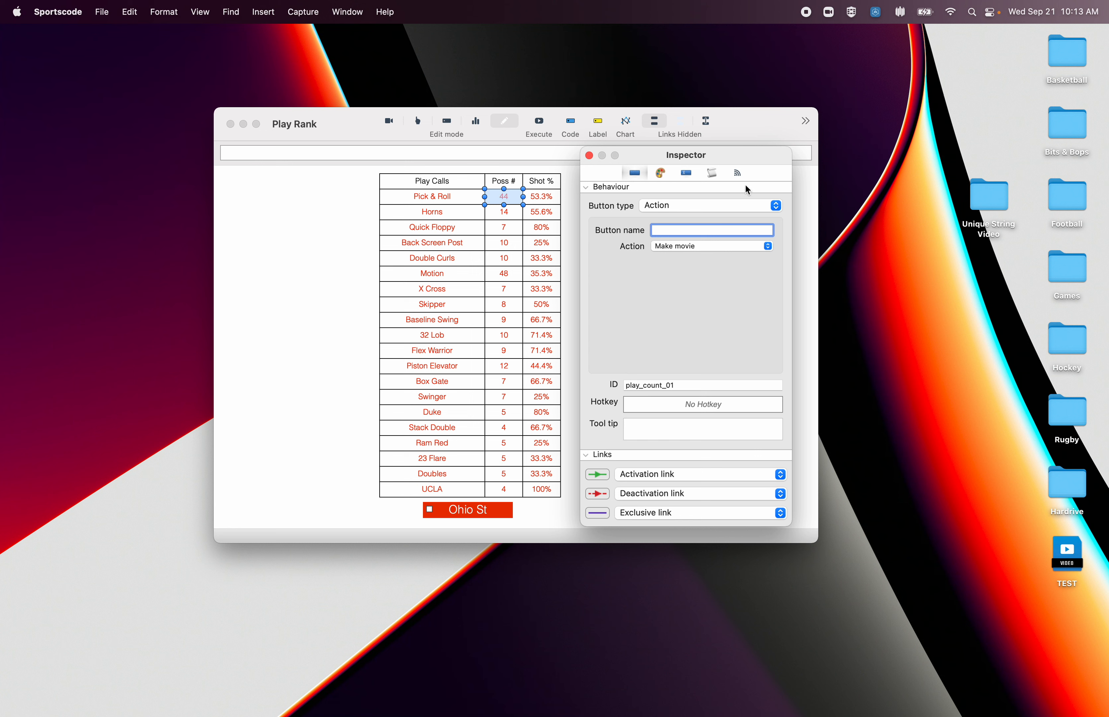
{"action": "left_click", "coordinate": [712, 173]}
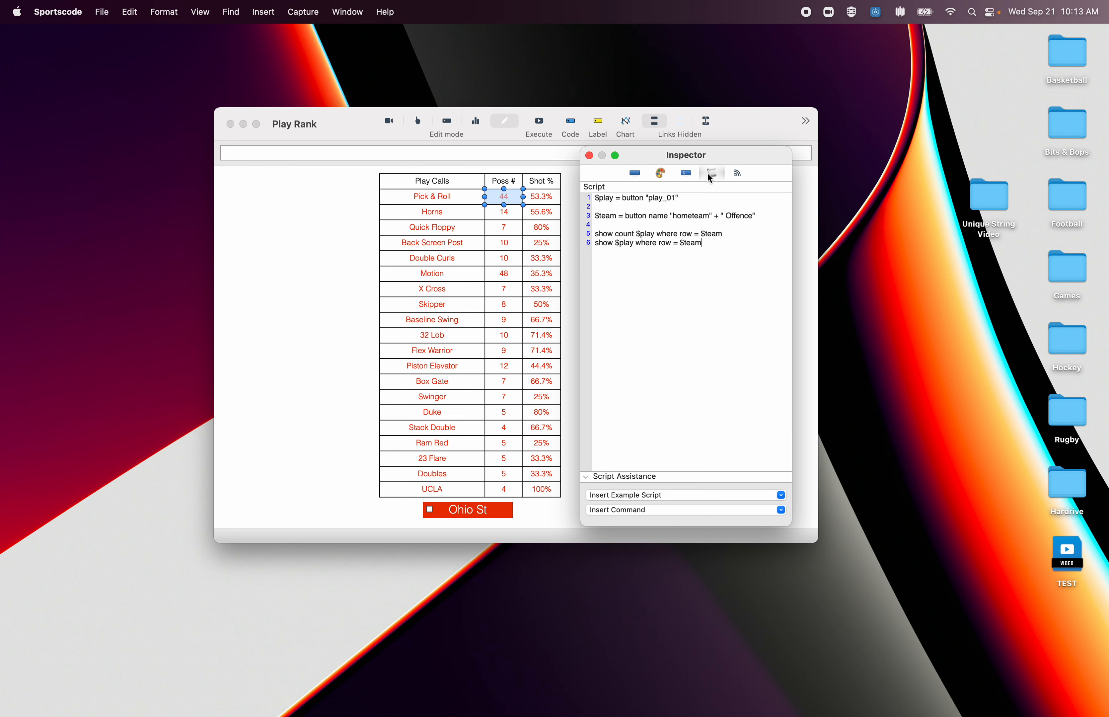
{"action": "left_click_drag", "start_coordinate": [694, 198], "coordinate": [560, 203]}
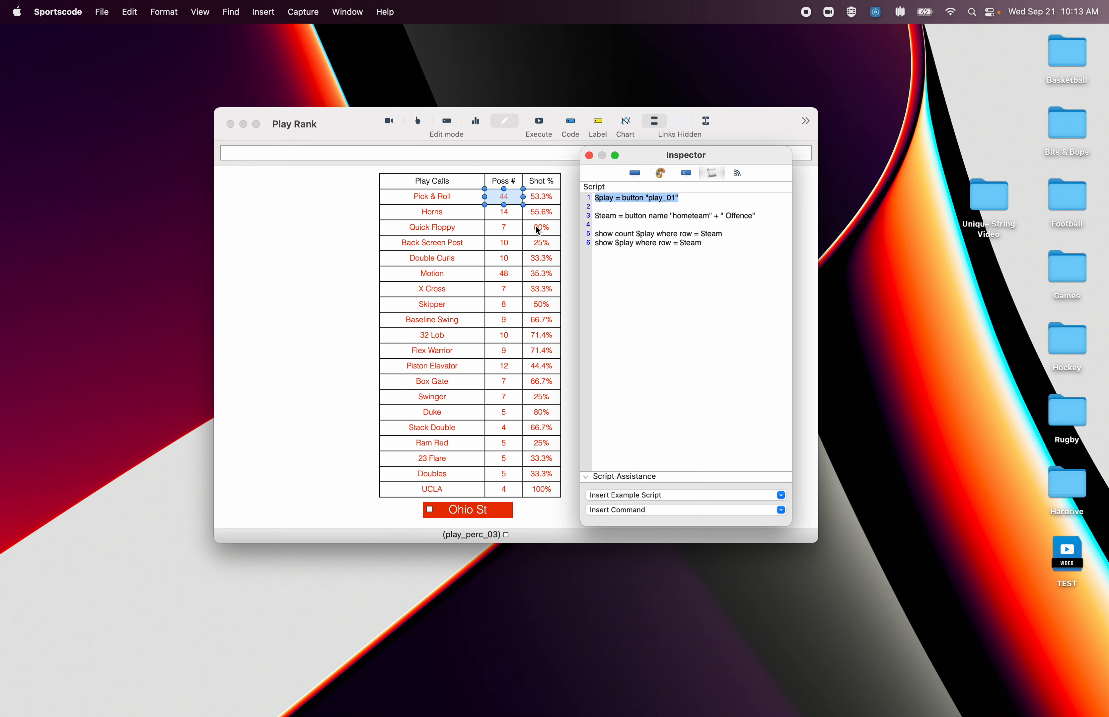
Examine the script of the Shot % button in the Pick & Roll row and its reference to the play button.
{"action": "left_click", "coordinate": [543, 202]}
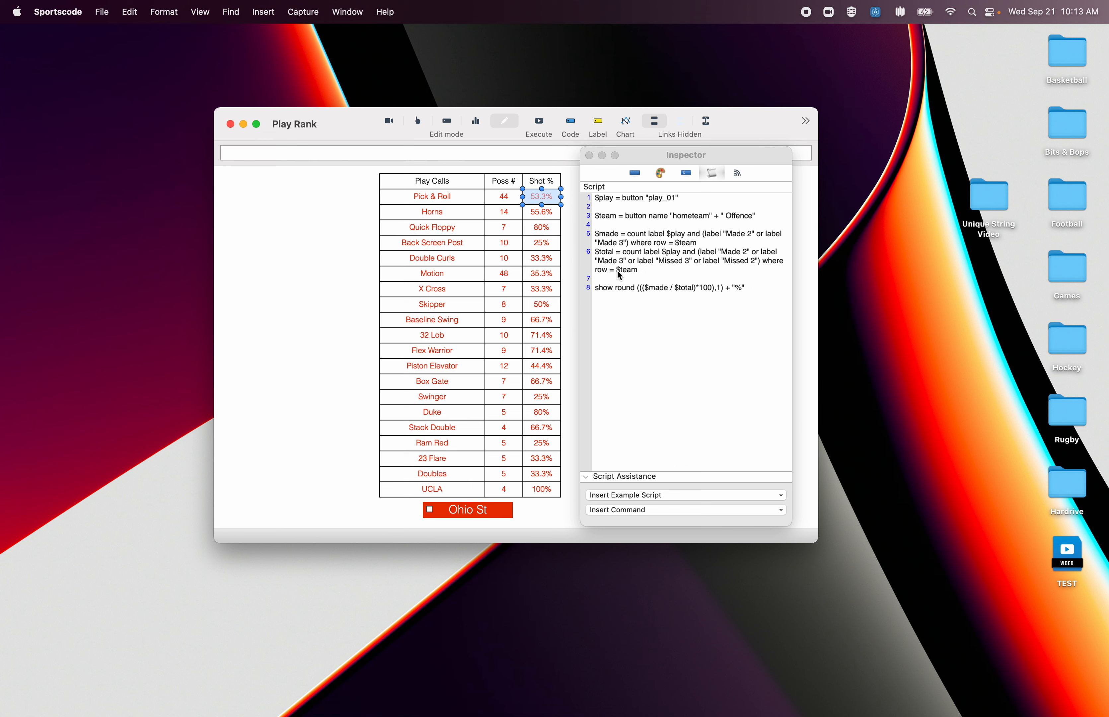
{"action": "left_click", "coordinate": [662, 216]}
{"action": "left_click_drag", "start_coordinate": [630, 198], "coordinate": [673, 199]}
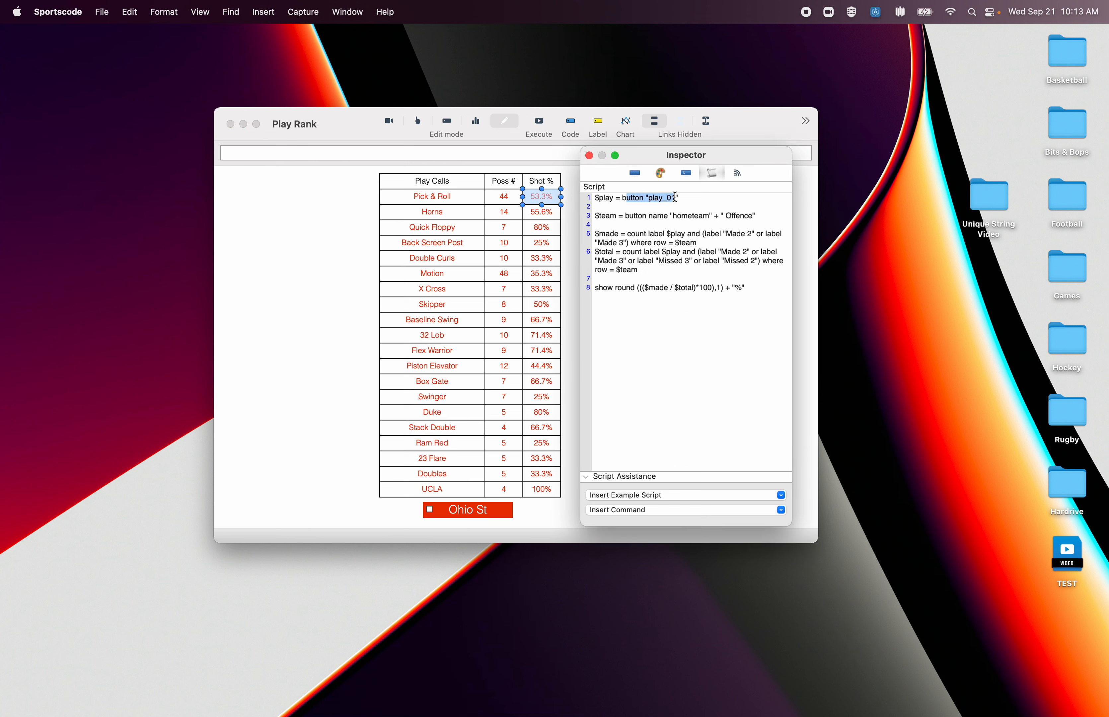
Compare the Pick & Roll and Horns scripts again, checking the index, "Plays" group and $instances in the unique string command.
{"action": "left_click", "coordinate": [468, 200]}
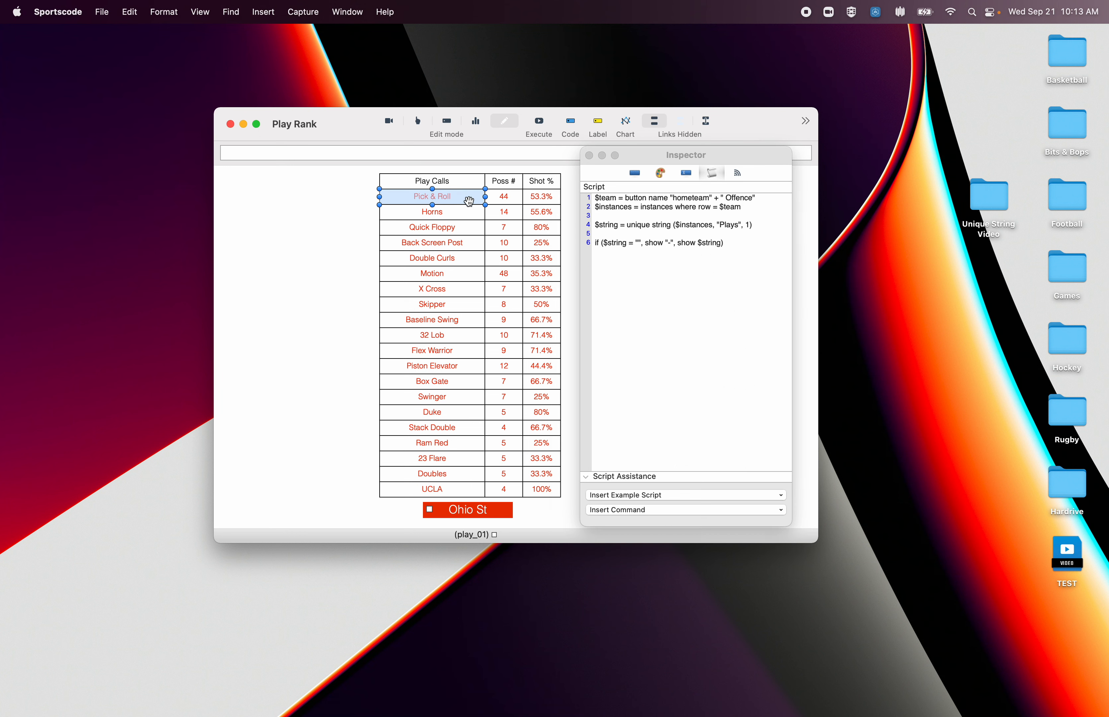
{"action": "left_click", "coordinate": [468, 211]}
{"action": "left_click", "coordinate": [750, 239]}
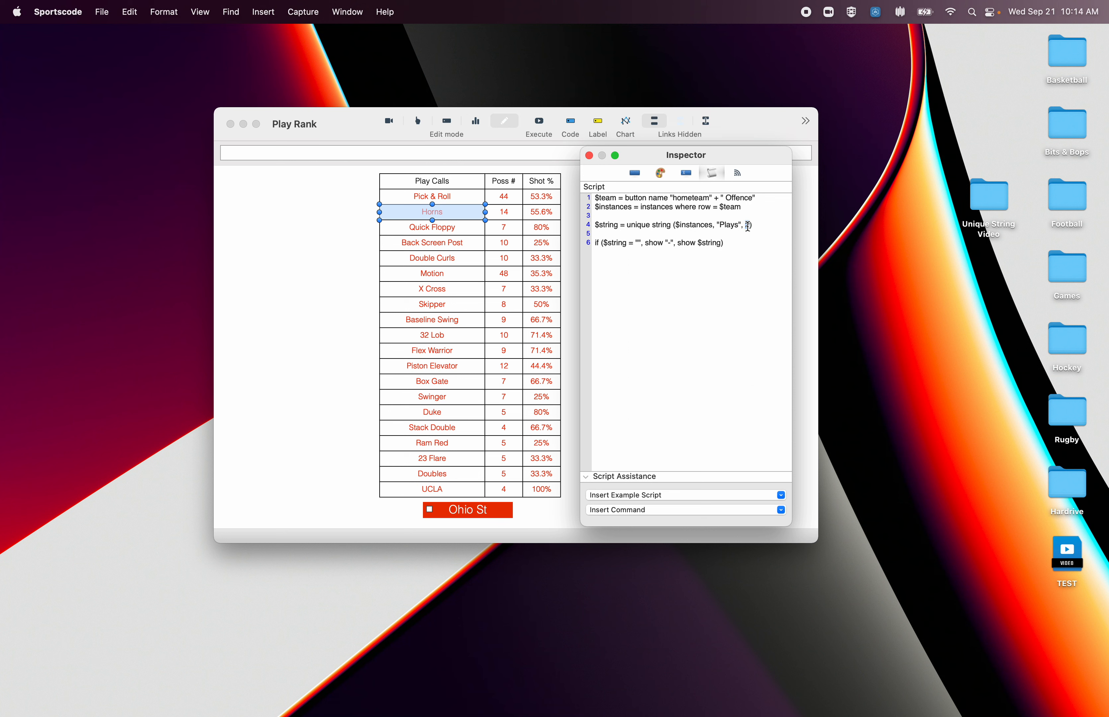
{"action": "double_click", "coordinate": [729, 225]}
{"action": "double_click", "coordinate": [695, 225]}
Close the Inspector and the Play Rank window, and open the Unique String Video folder from the desktop.
{"action": "left_click", "coordinate": [589, 155]}
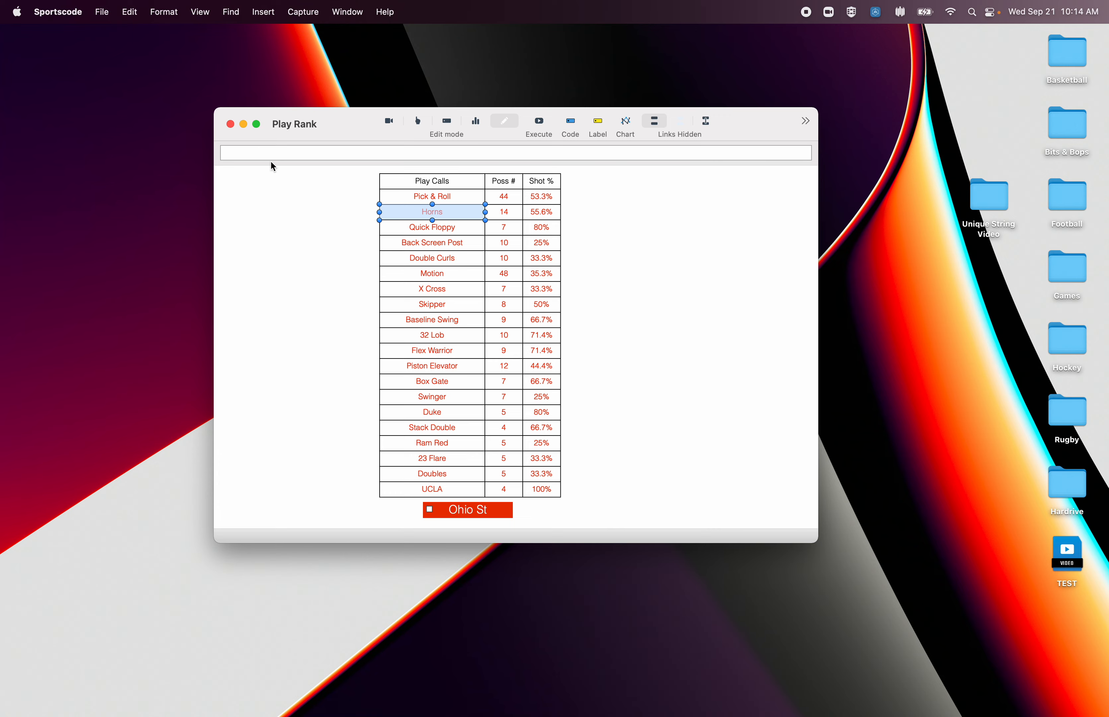
{"action": "left_click", "coordinate": [230, 124]}
{"action": "double_click", "coordinate": [976, 196]}
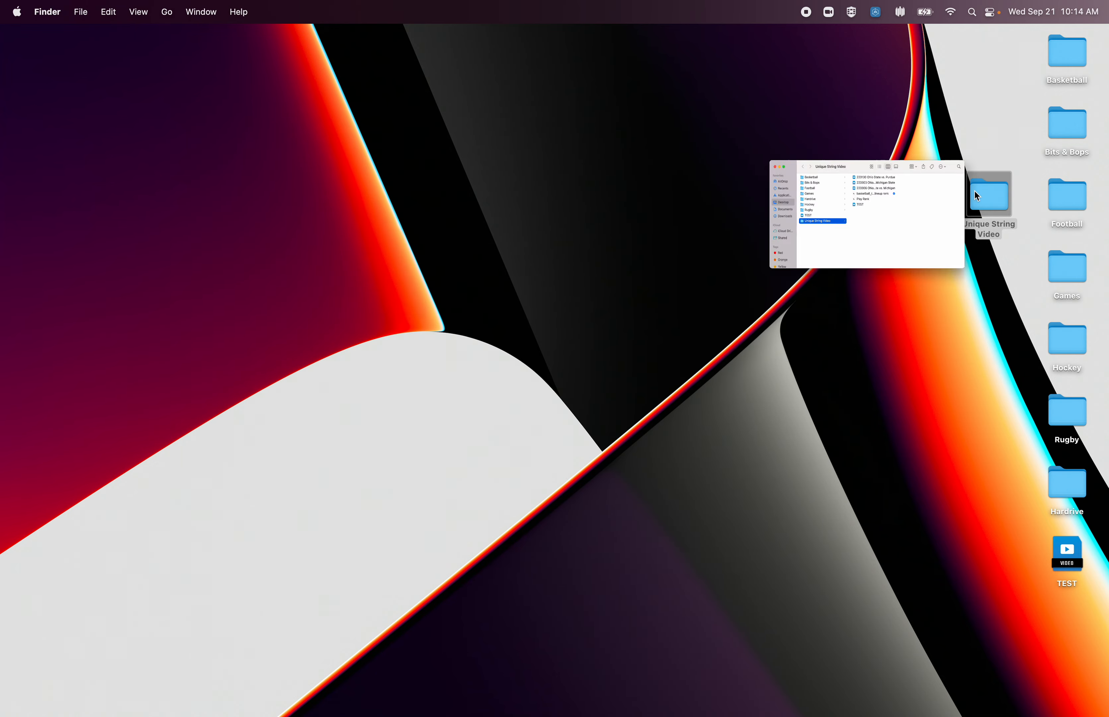
Open the TEST video package and the basketball_team lineup rank window from the Unique String Video folder.
{"action": "double_click", "coordinate": [534, 241]}
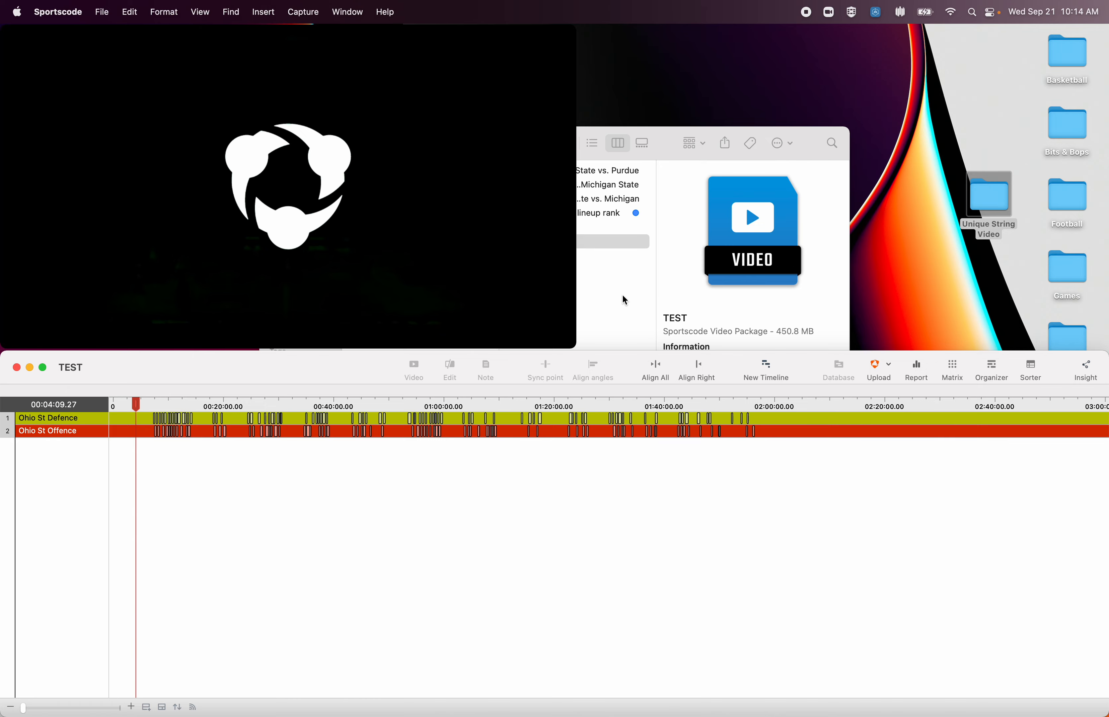
{"action": "left_click", "coordinate": [582, 253]}
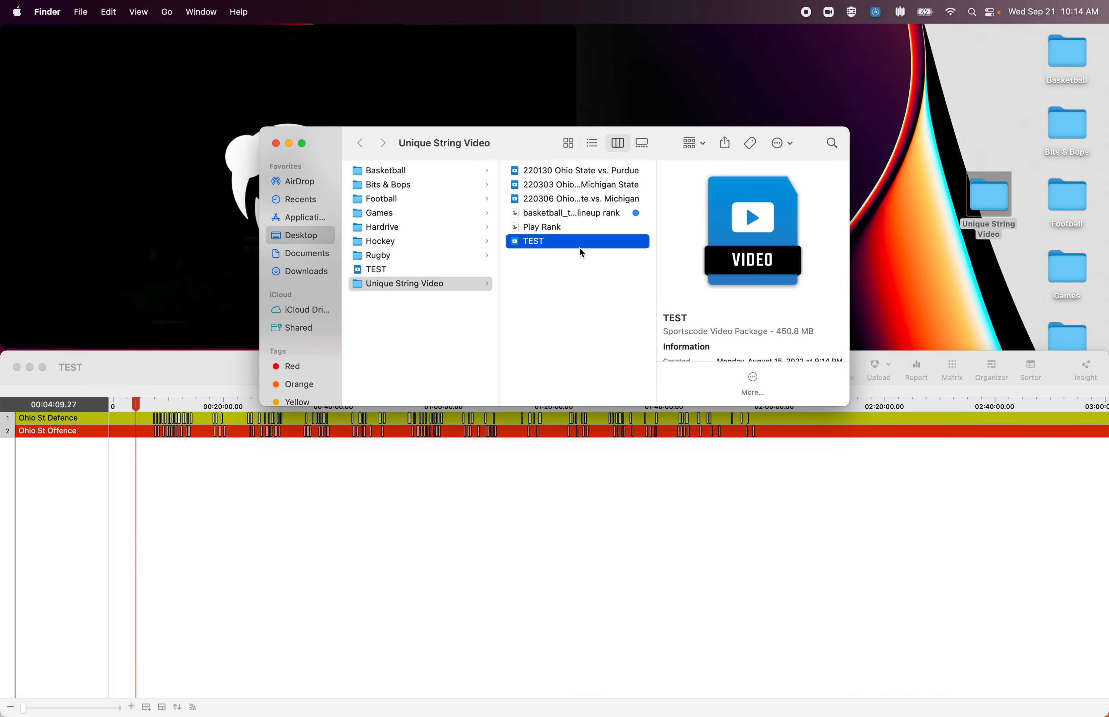
{"action": "double_click", "coordinate": [554, 214]}
{"action": "scroll", "coordinate": [679, 288], "scroll_direction": "right", "scroll_amount": 5}
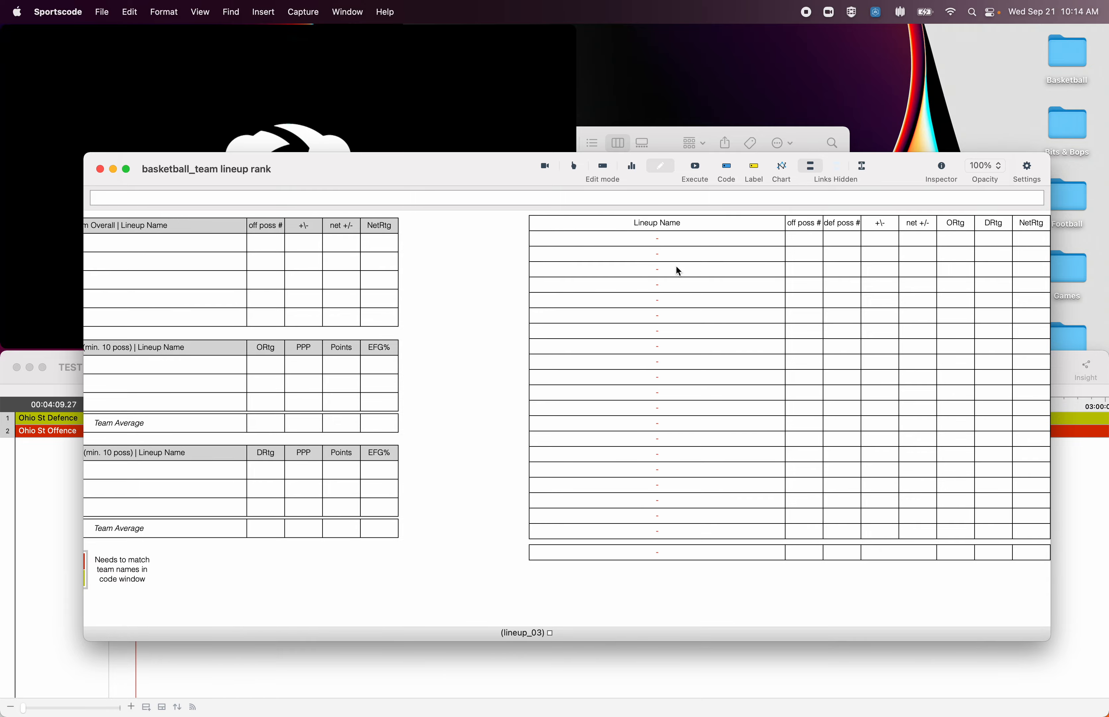
Show the Ohio St Offence row's instances in a Sorter and widen the Lineup column to fit the full lineups.
{"action": "left_click", "coordinate": [72, 494]}
{"action": "left_click", "coordinate": [130, 431]}
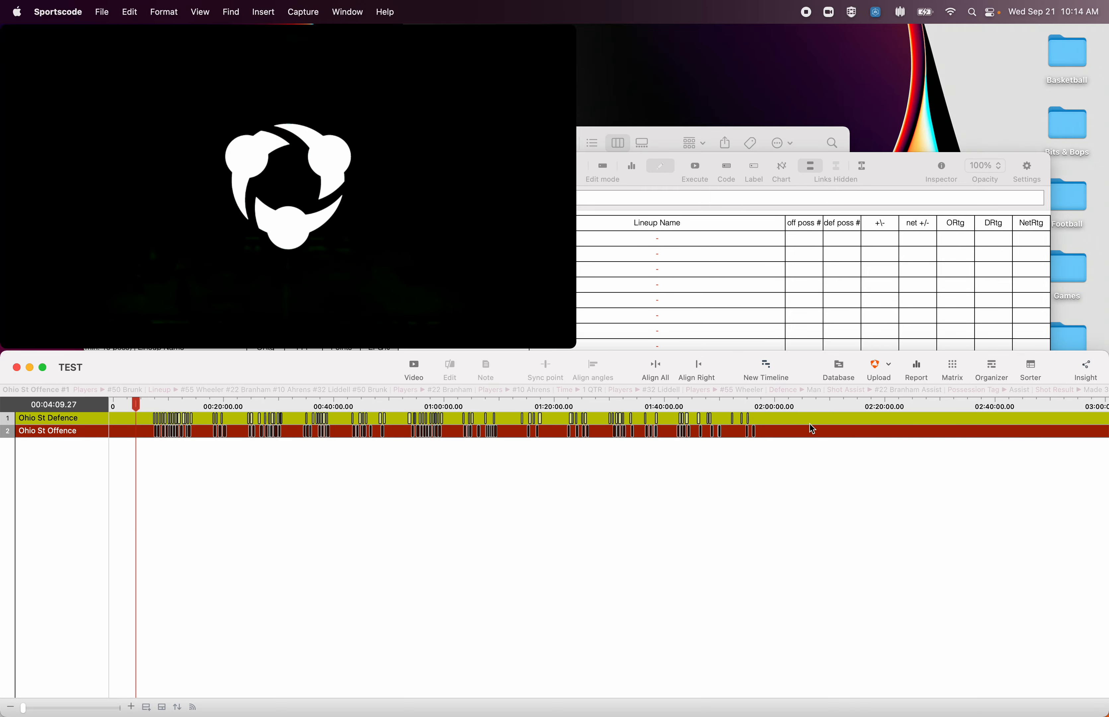
{"action": "left_click", "coordinate": [1031, 367]}
{"action": "scroll", "coordinate": [687, 511], "scroll_direction": "right", "scroll_amount": 6}
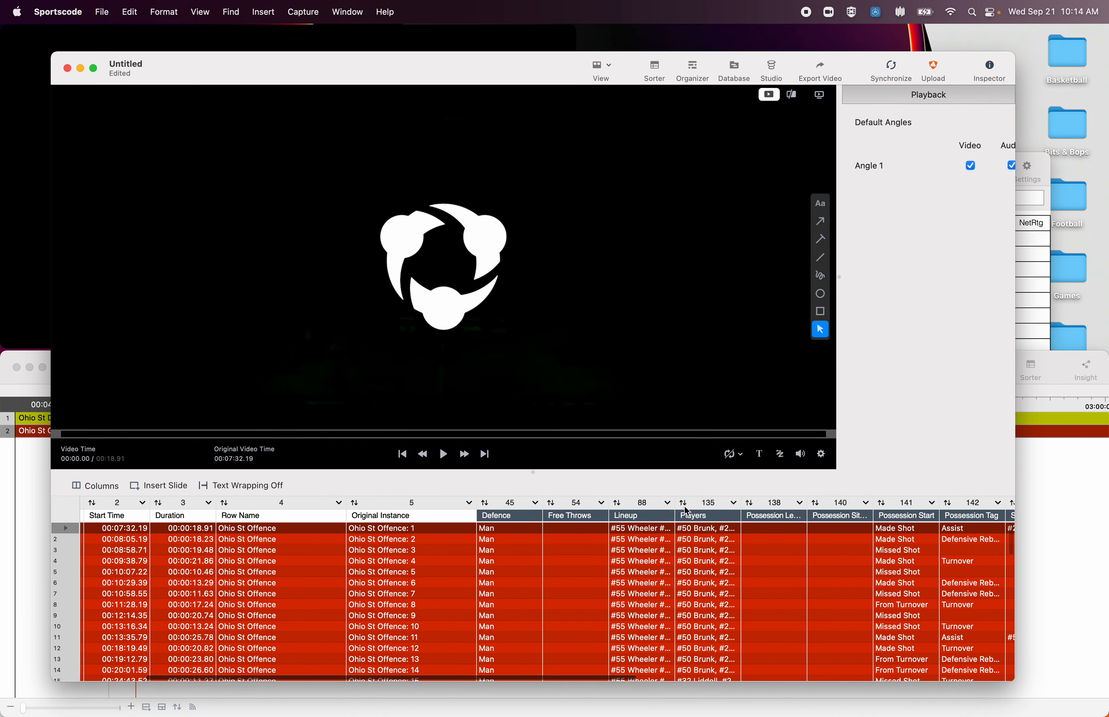
{"action": "left_click_drag", "start_coordinate": [544, 507], "coordinate": [785, 501]}
Examine the Lineup entries of the first four Ohio St Offence instances without changing them.
{"action": "double_click", "coordinate": [652, 532]}
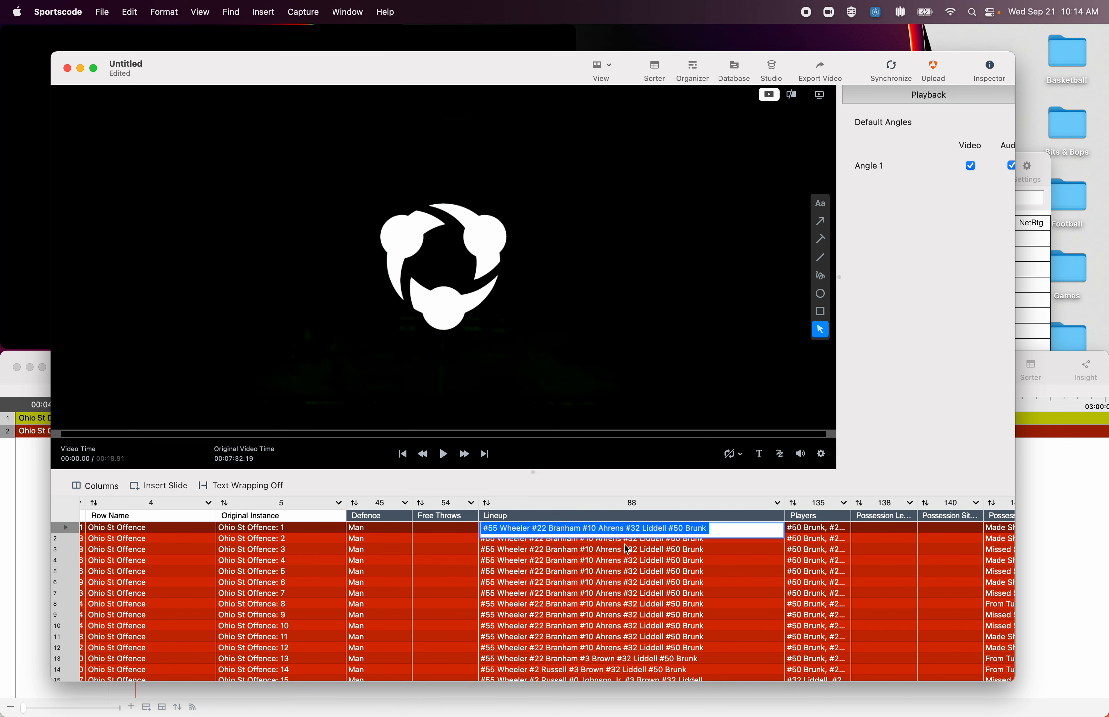
{"action": "key", "text": "Return"}
{"action": "key", "text": "Return"}
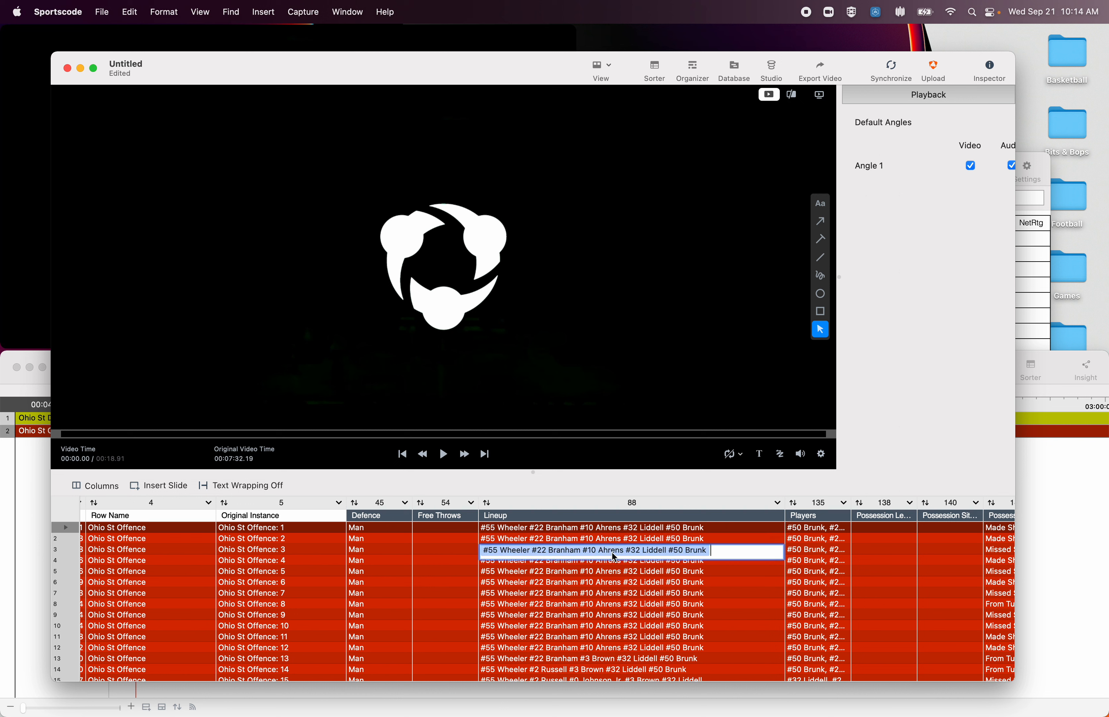
{"action": "key", "text": "Return"}
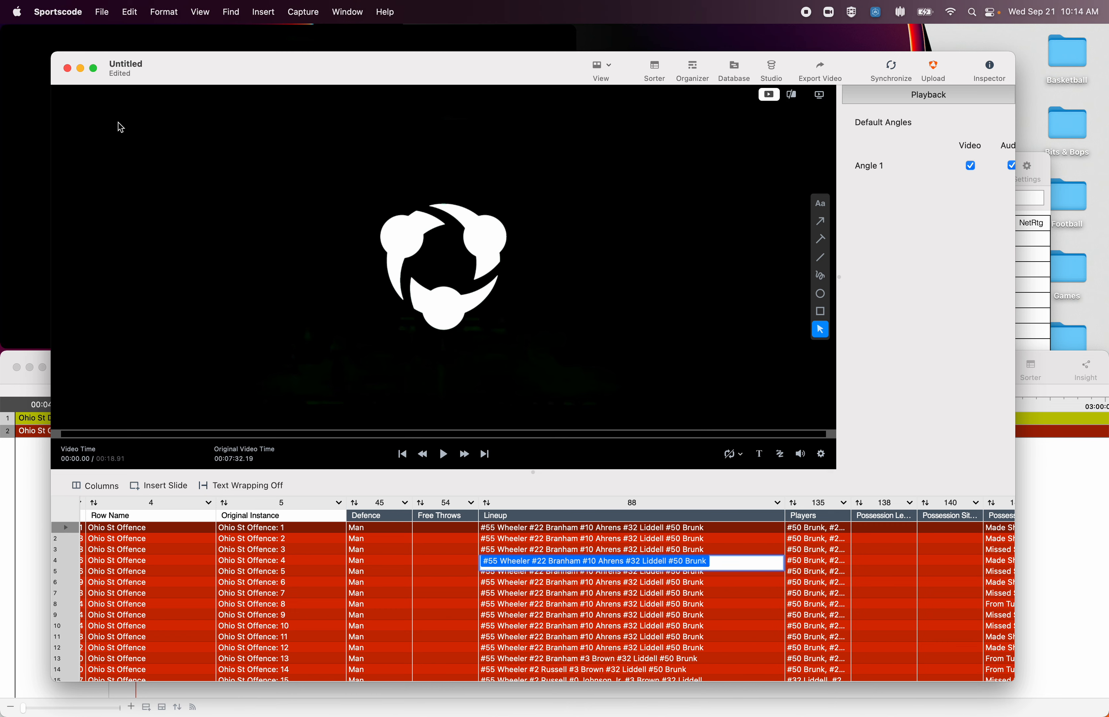
Close the untitled Sorter document without keeping it and return to the basketball_team lineup rank window.
{"action": "left_click", "coordinate": [67, 68]}
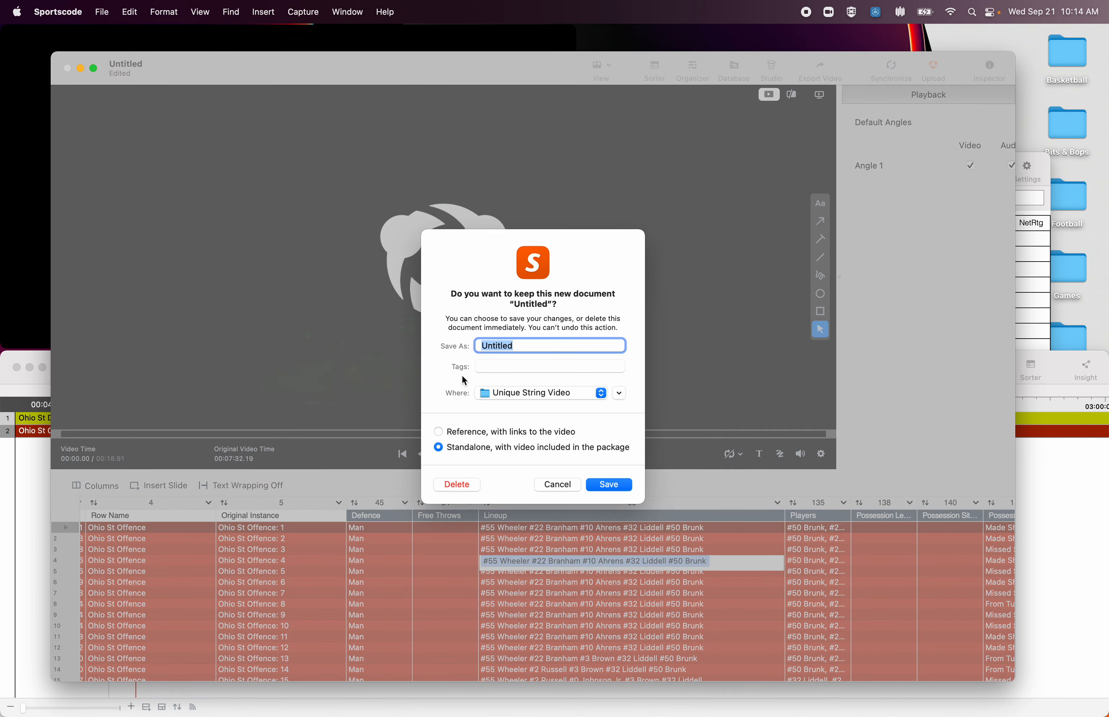
{"action": "left_click", "coordinate": [457, 484]}
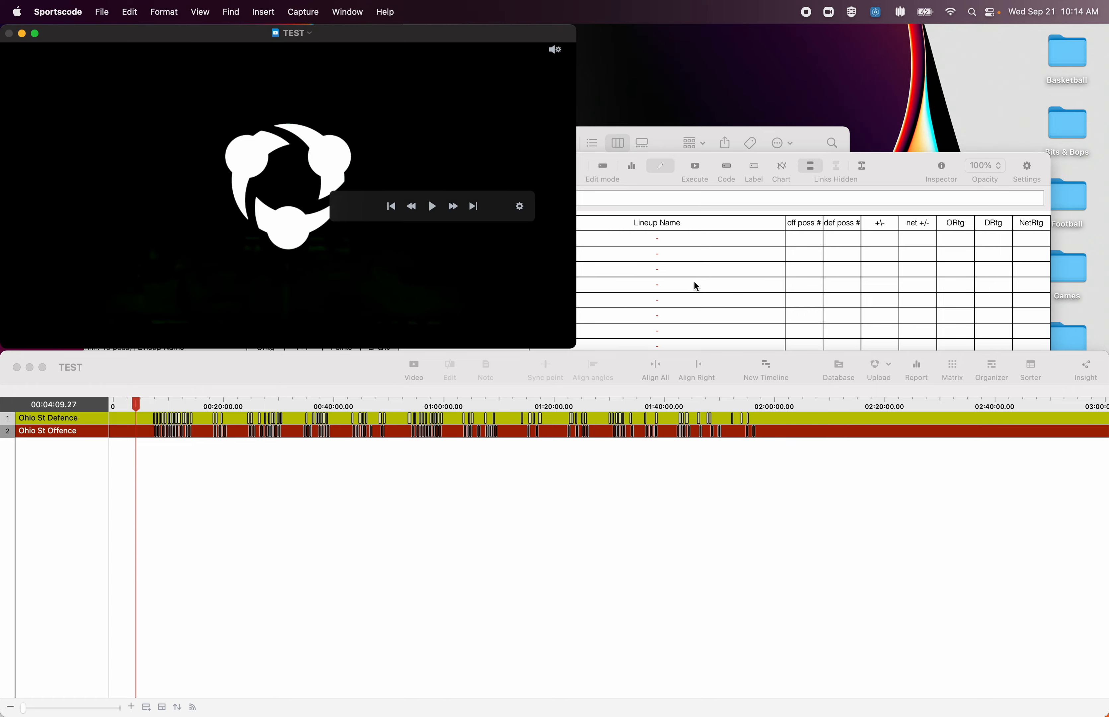
{"action": "left_click", "coordinate": [890, 178]}
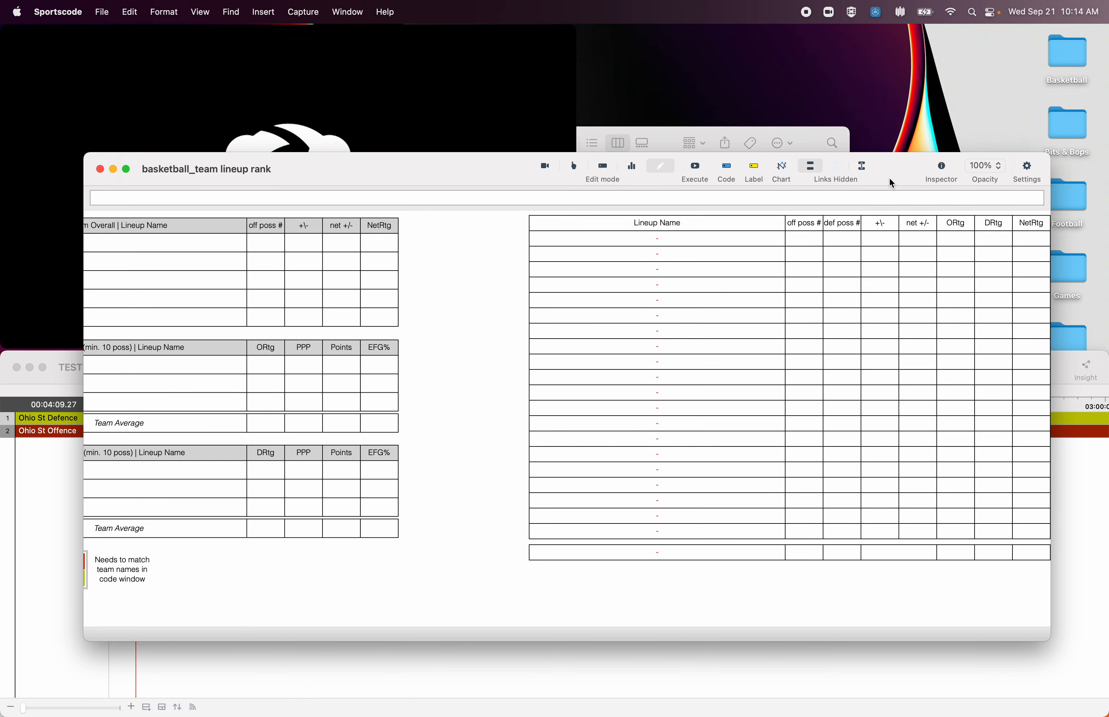
Examine the first Lineup Name button's script, including $poss, $instances, and the "Lineup" group and index in the unique string command.
{"action": "double_click", "coordinate": [651, 222]}
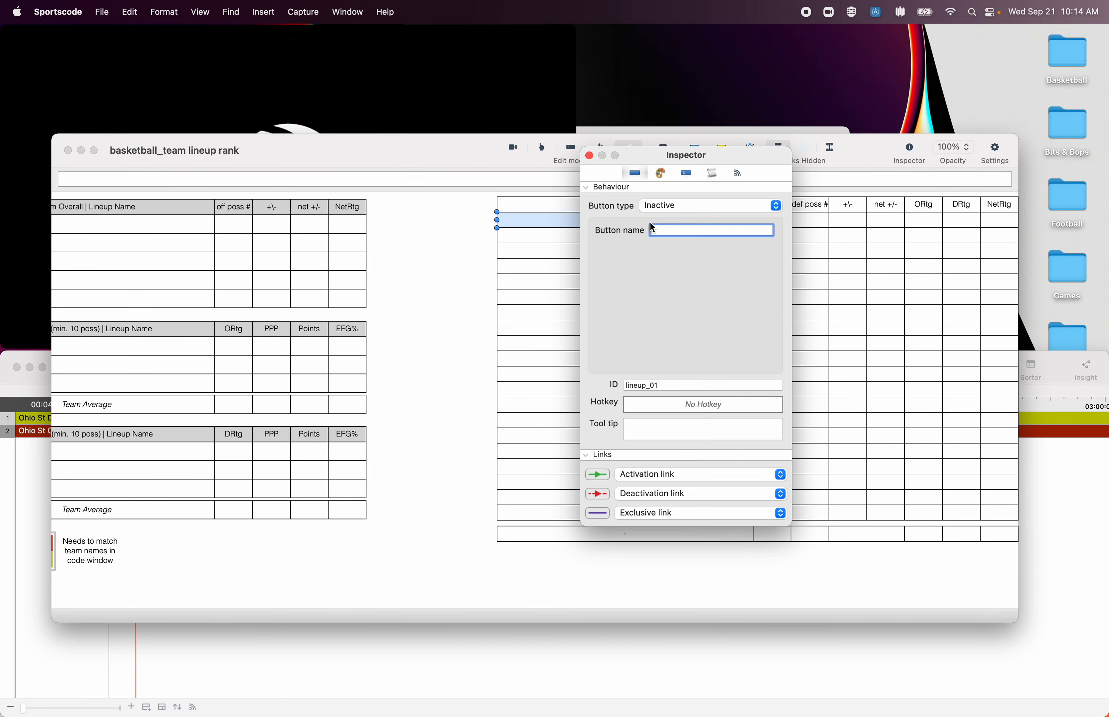
{"action": "left_click", "coordinate": [718, 177]}
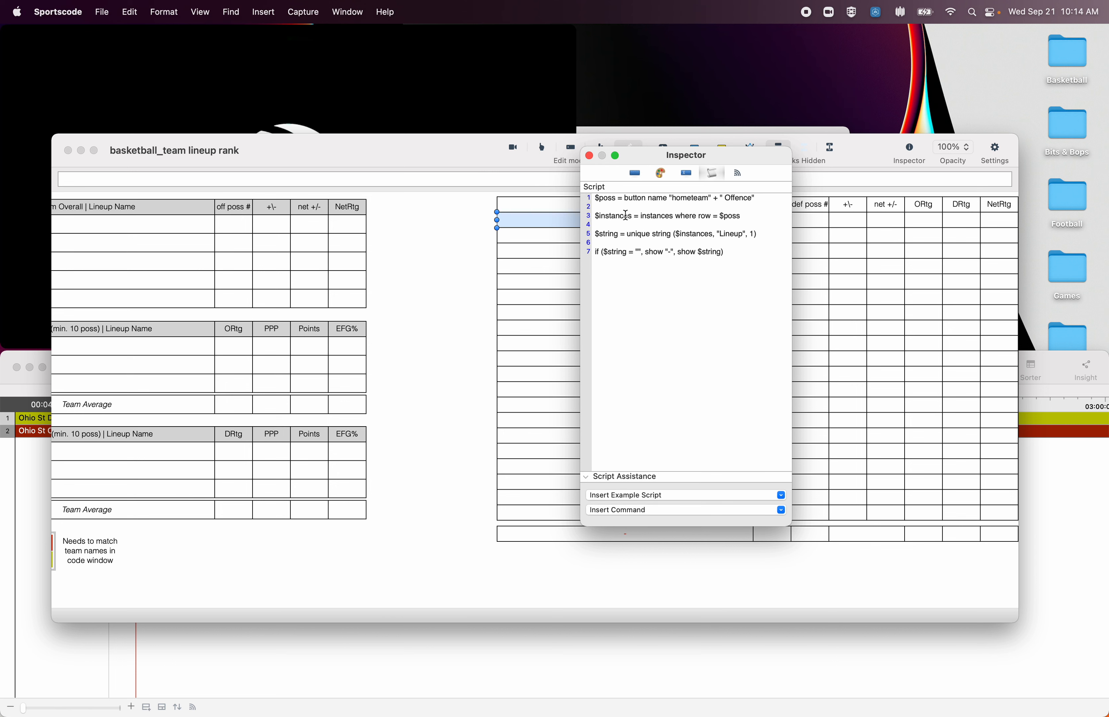
{"action": "left_click_drag", "start_coordinate": [589, 201], "coordinate": [756, 198]}
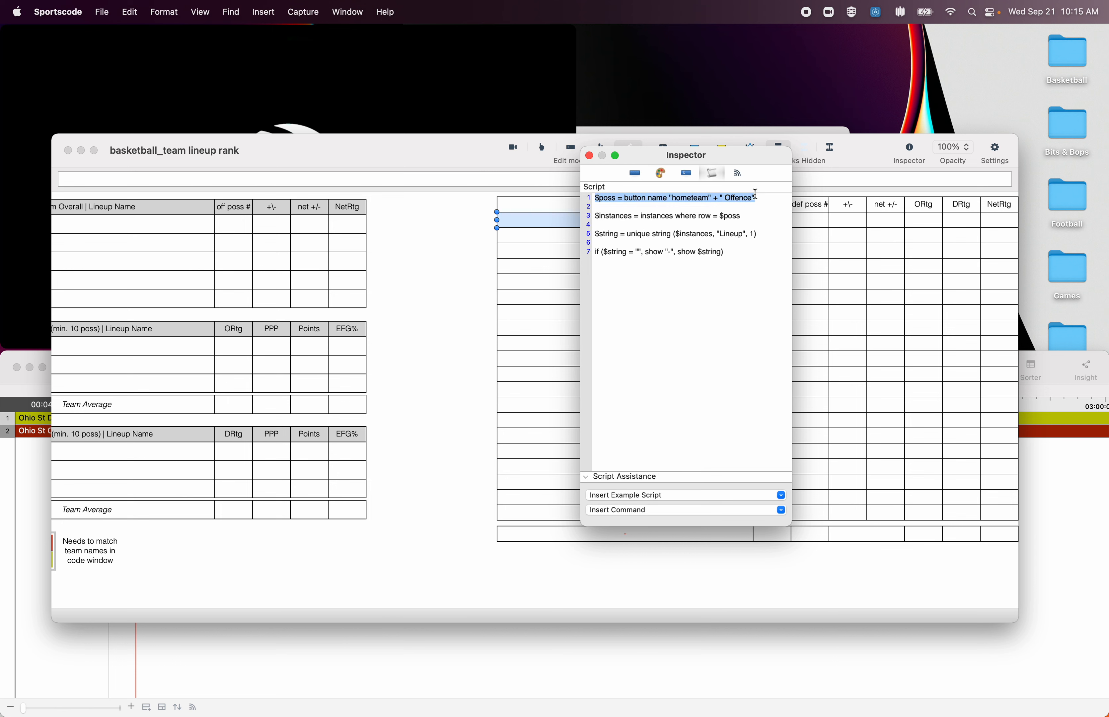
{"action": "left_click_drag", "start_coordinate": [596, 218], "coordinate": [744, 216]}
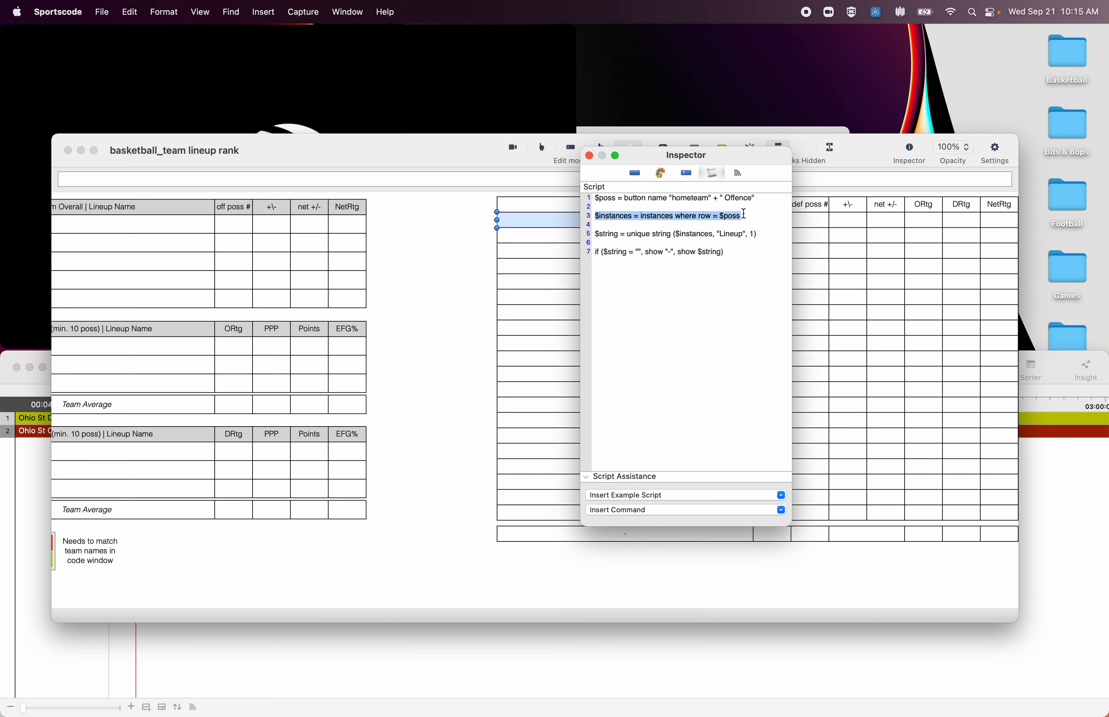
{"action": "left_click", "coordinate": [753, 234]}
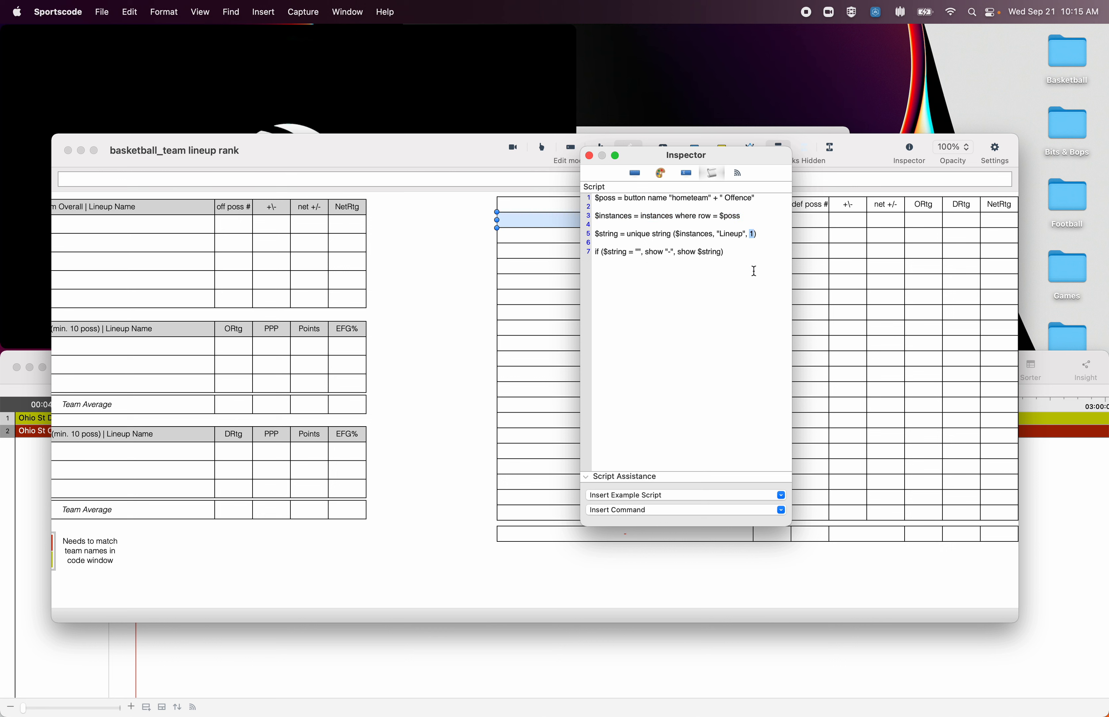
{"action": "double_click", "coordinate": [730, 235]}
{"action": "double_click", "coordinate": [694, 234]}
Compare the unique string index and $instances in the second Lineup Name button's script, and close the Inspector.
{"action": "left_click", "coordinate": [543, 234]}
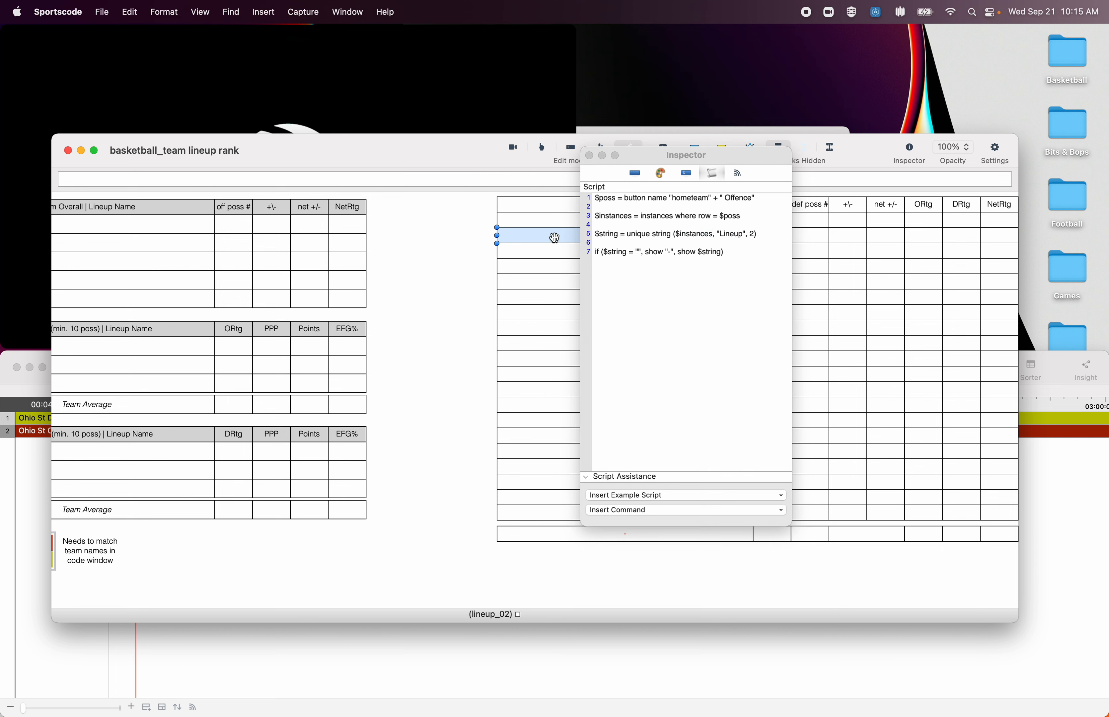
{"action": "left_click", "coordinate": [752, 233]}
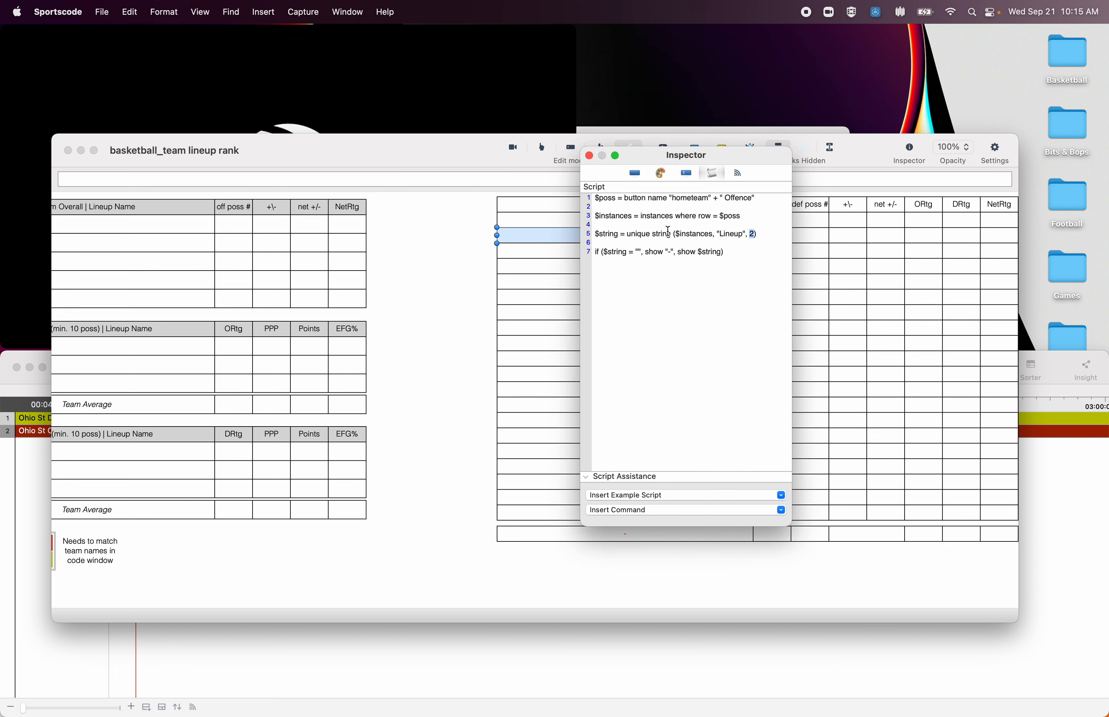
{"action": "double_click", "coordinate": [701, 235]}
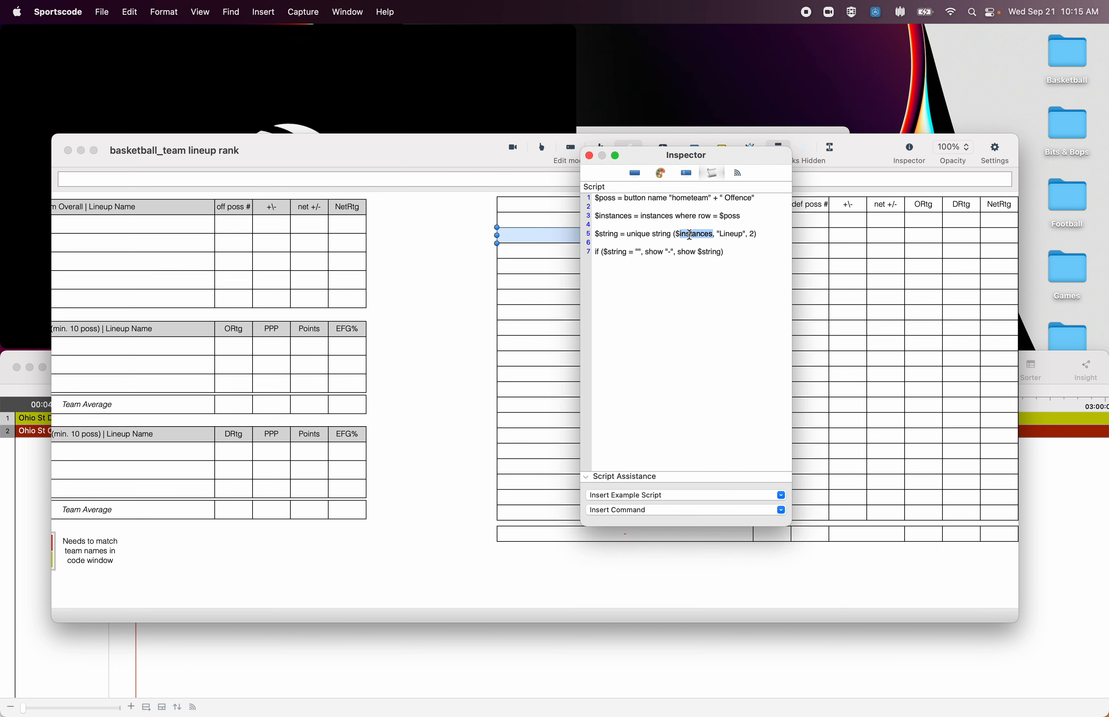
{"action": "left_click", "coordinate": [557, 251]}
{"action": "left_click", "coordinate": [589, 156]}
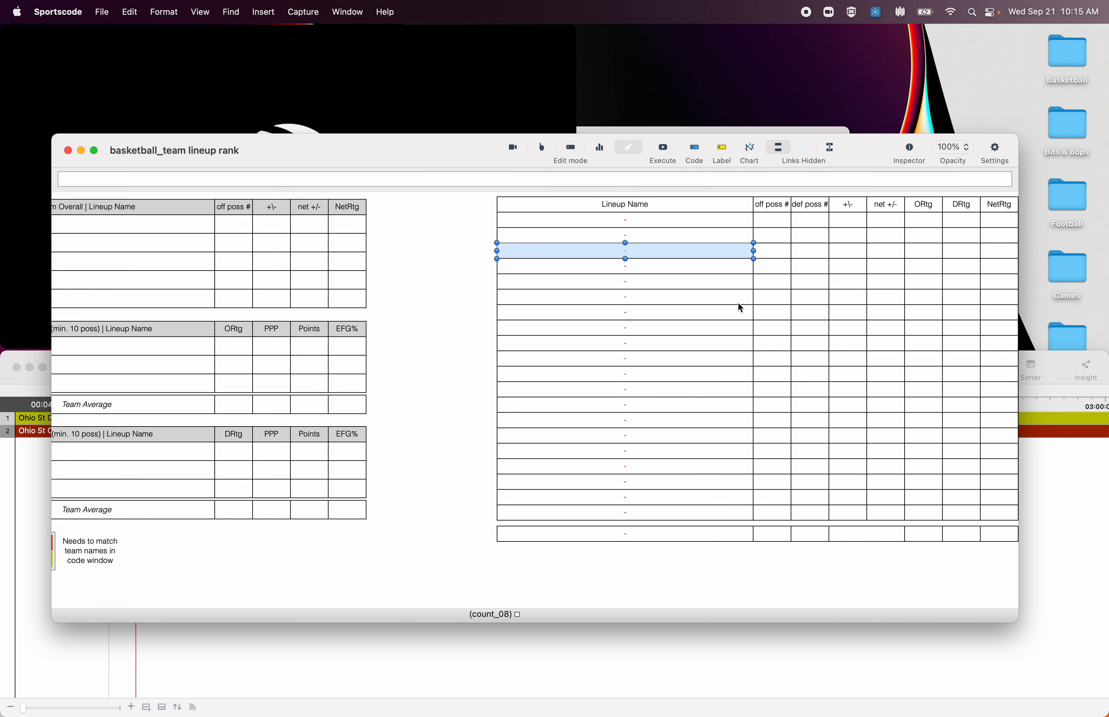
Switch the lineup rank window to Report mode, set its source to Front, and execute the scripts.
{"action": "left_click", "coordinate": [606, 160]}
{"action": "left_click", "coordinate": [914, 179]}
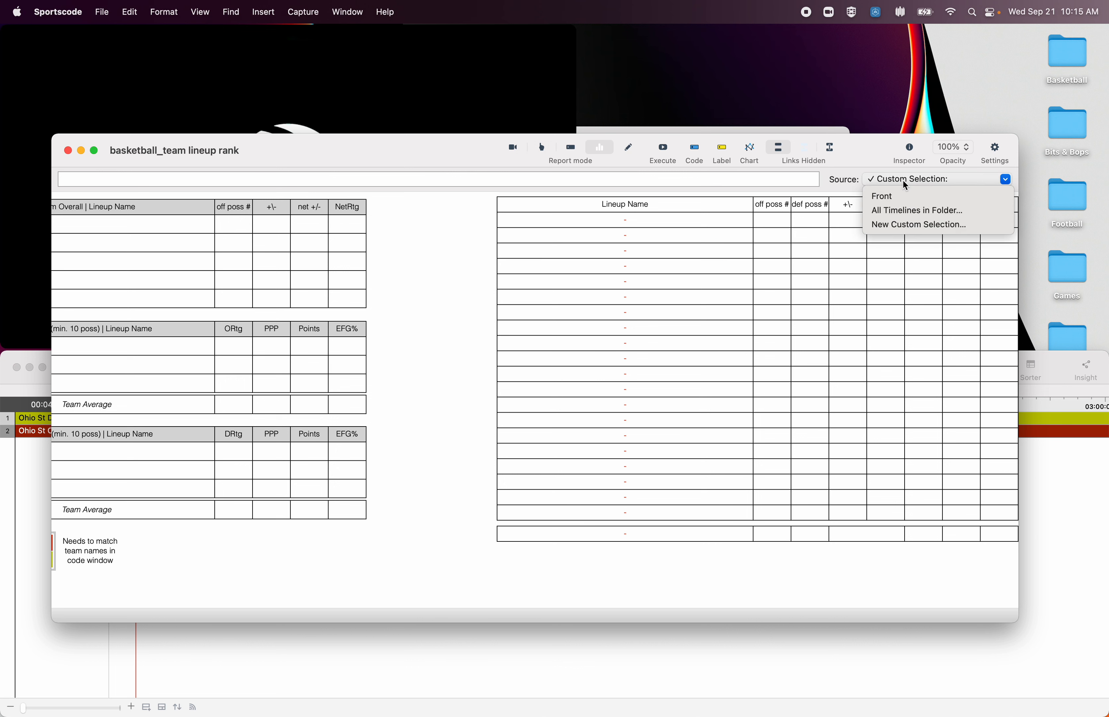
{"action": "left_click", "coordinate": [903, 199]}
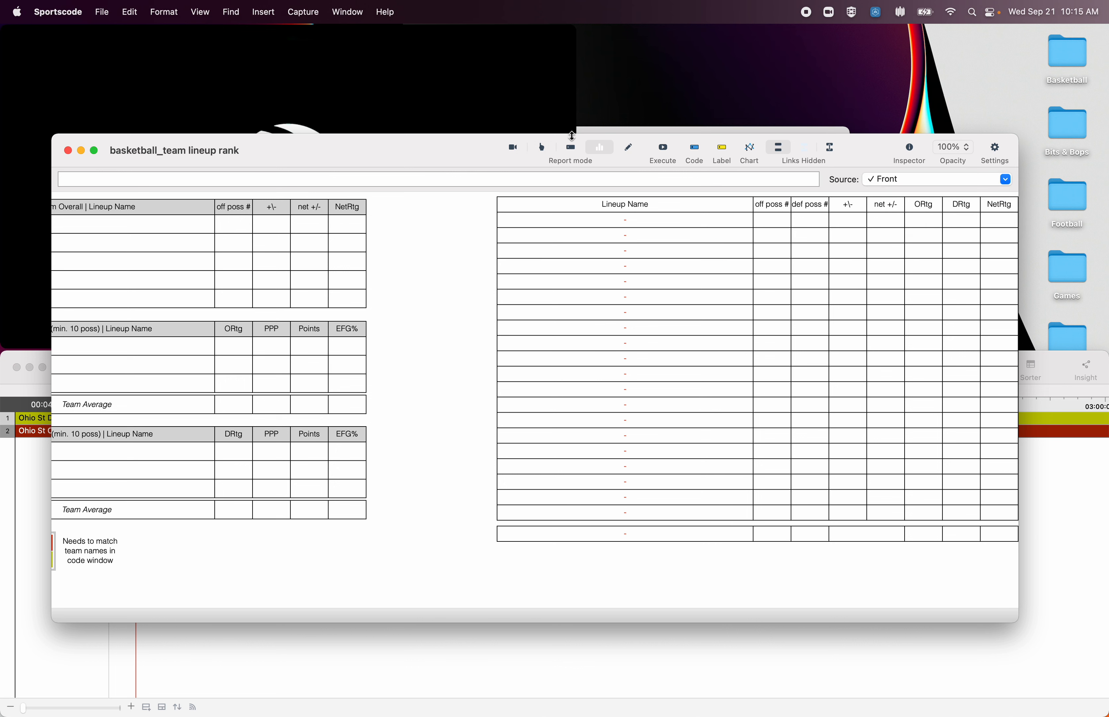
{"action": "left_click", "coordinate": [664, 149]}
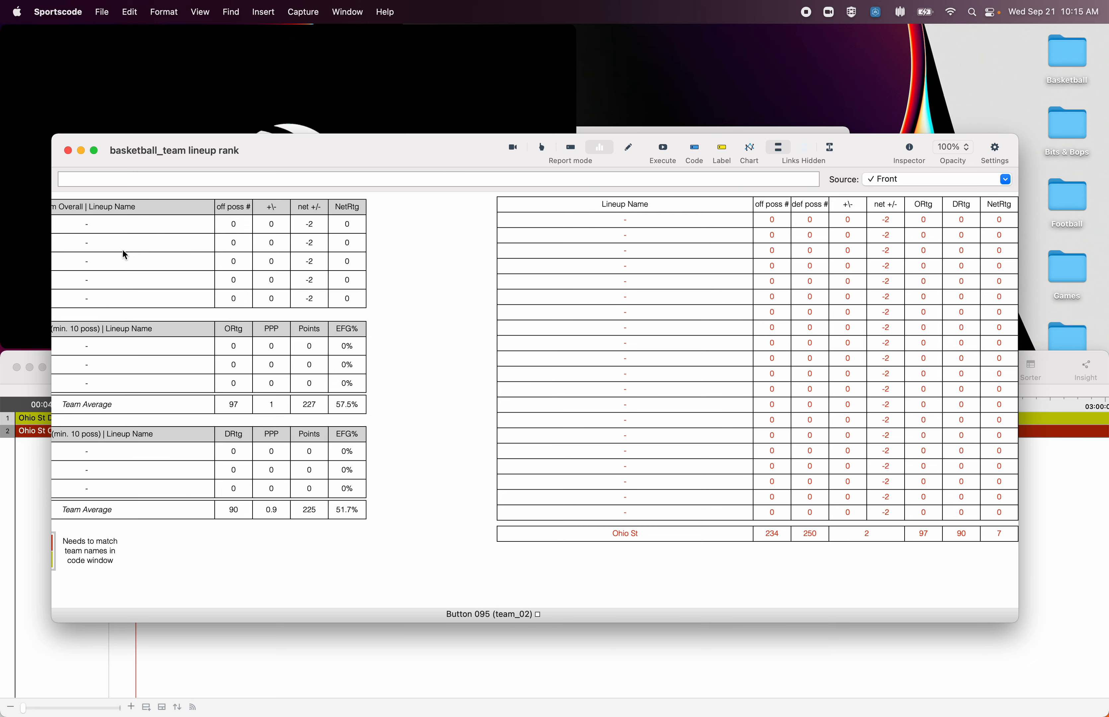
Reposition the lineup rank window and examine the overall, offence and defence rankings alongside the full lineup table.
{"action": "left_click_drag", "start_coordinate": [460, 161], "coordinate": [455, 118]}
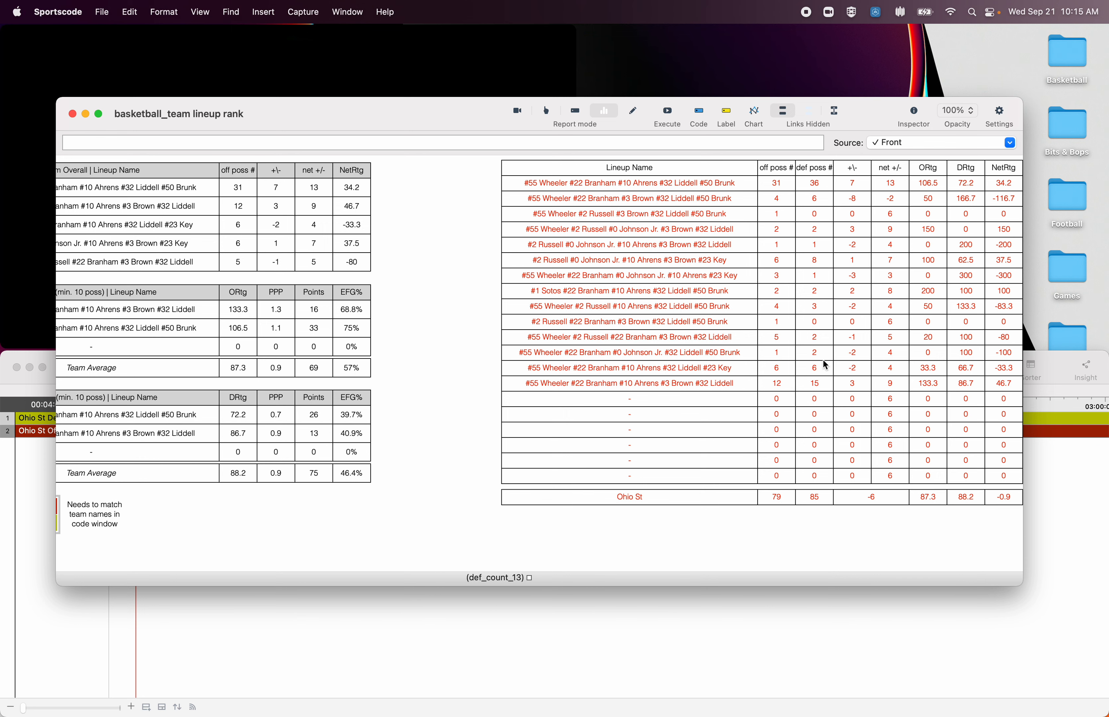
{"action": "scroll", "coordinate": [725, 339], "scroll_direction": "left", "scroll_amount": 5}
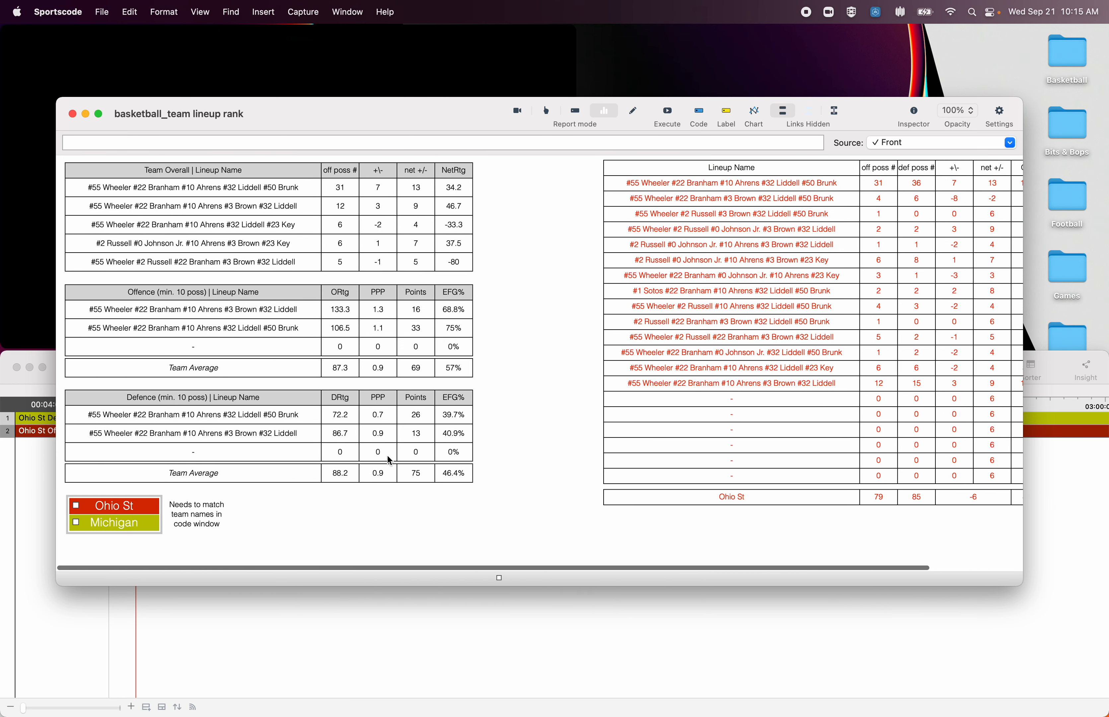
{"action": "scroll", "coordinate": [421, 443], "scroll_direction": "right", "scroll_amount": 5}
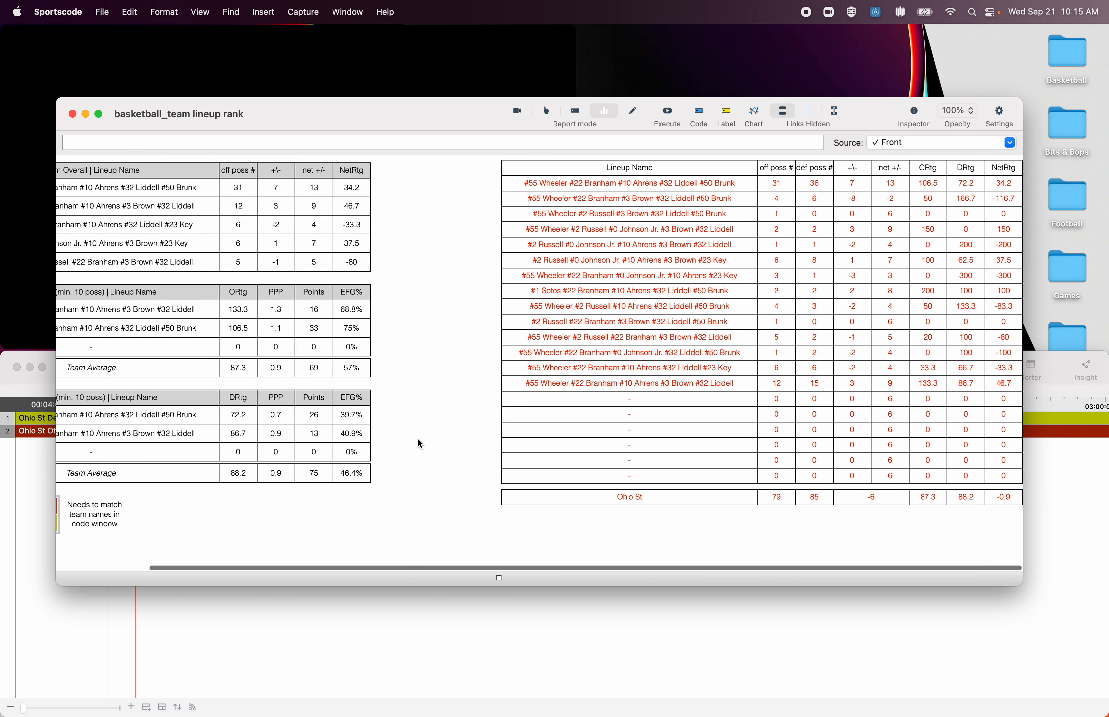